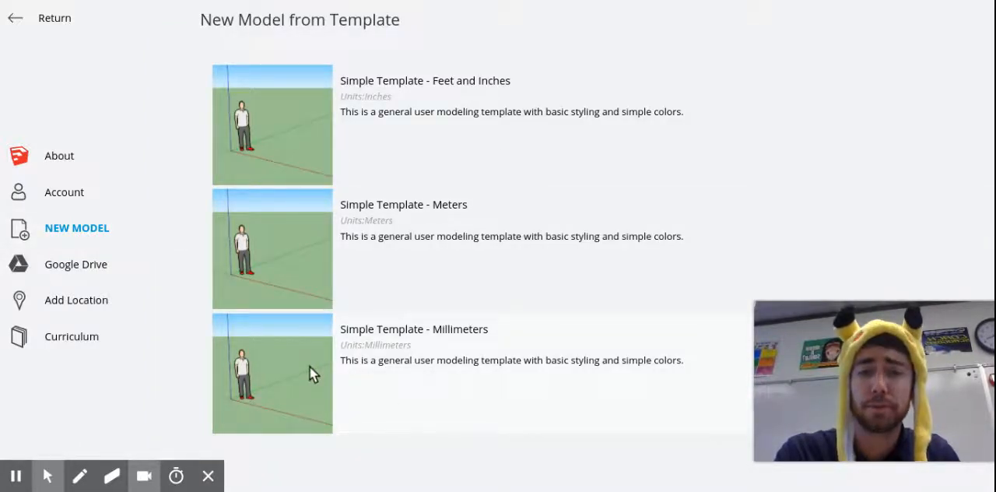
Start a new model from the Simple Template - Millimeters and name it with the owner's surname followed by "clearyellow ring"
{"action": "left_click", "coordinate": [309, 368]}
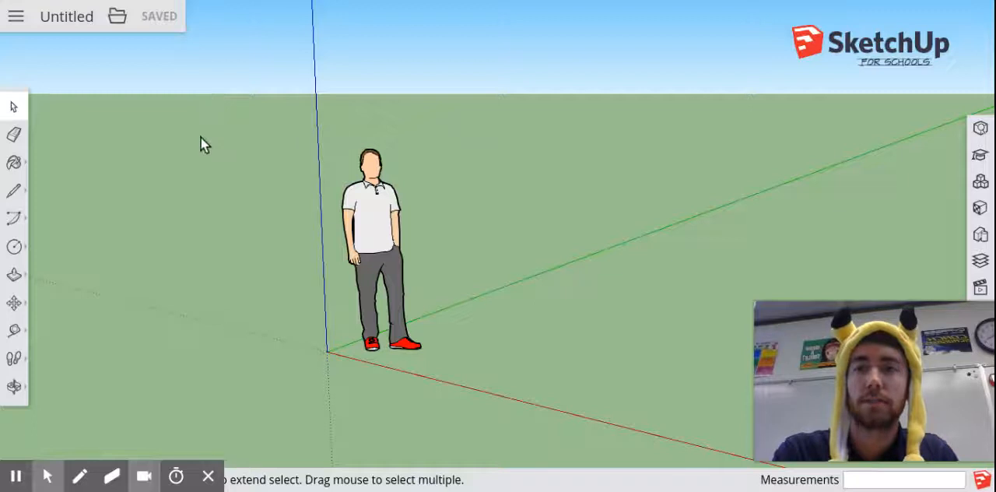
{"action": "left_click", "coordinate": [74, 19]}
{"action": "left_click", "coordinate": [472, 249]}
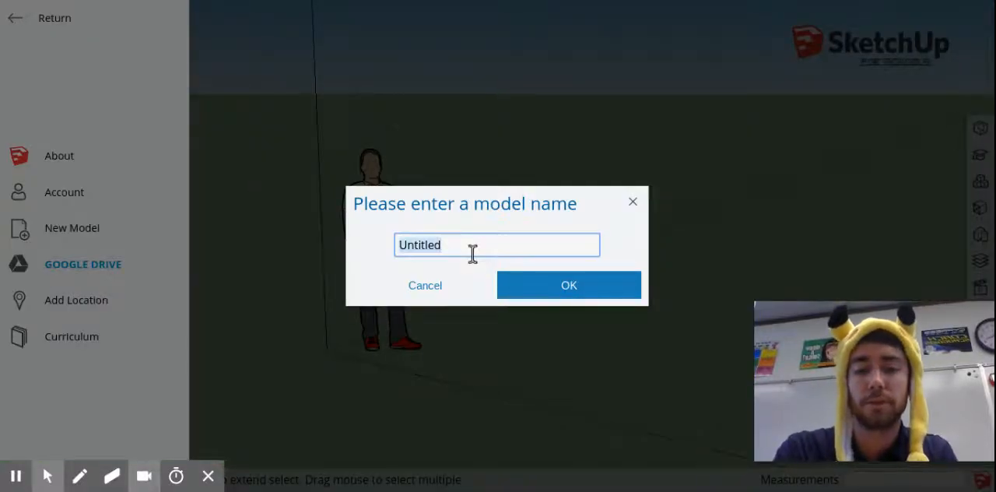
{"action": "type", "text": "Scroggins"}
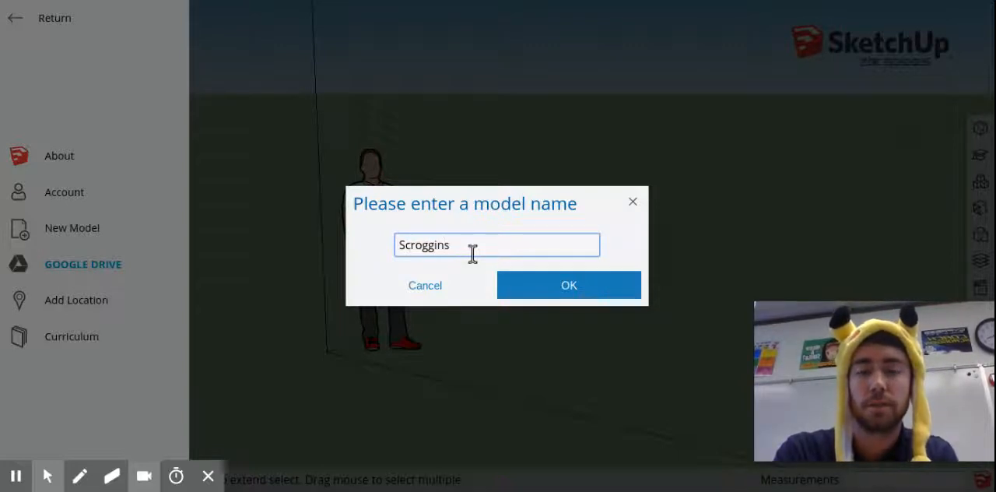
{"action": "type", "text": " clear yellow "}
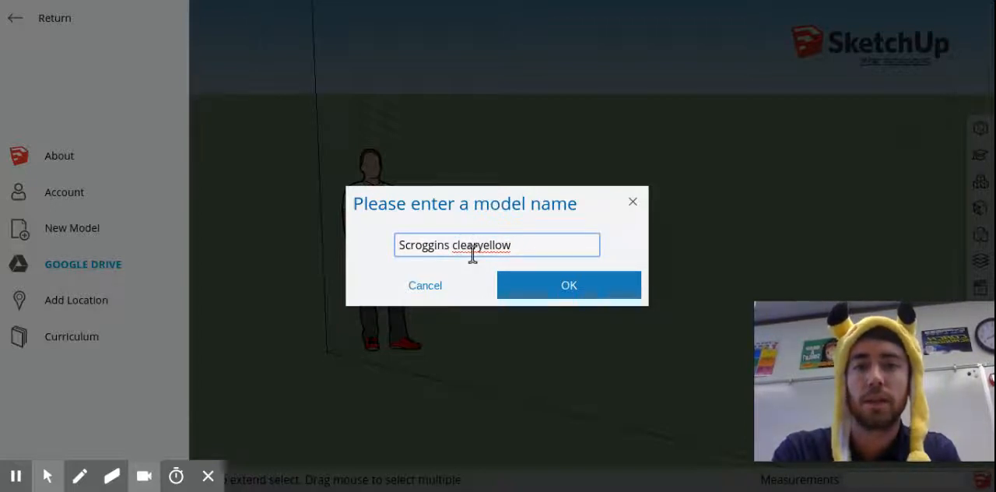
{"action": "type", "text": "ring"}
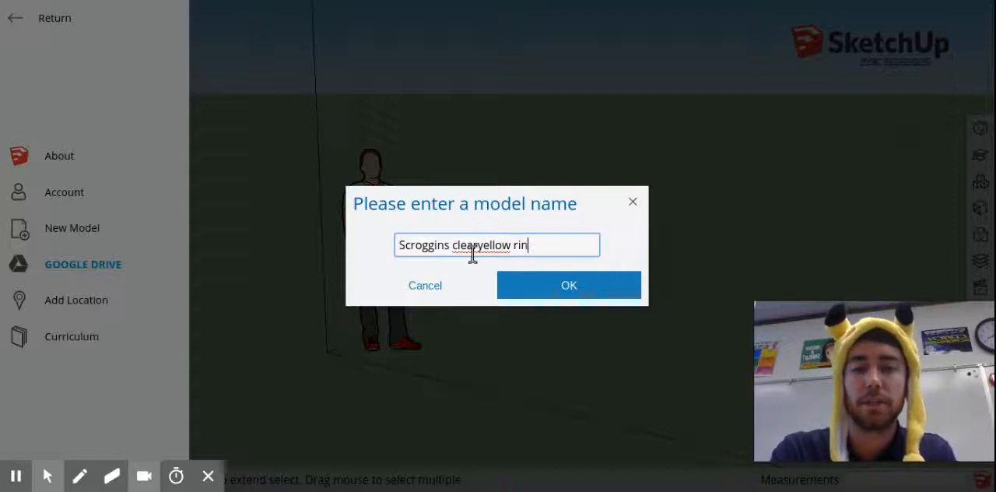
{"action": "left_click", "coordinate": [539, 292]}
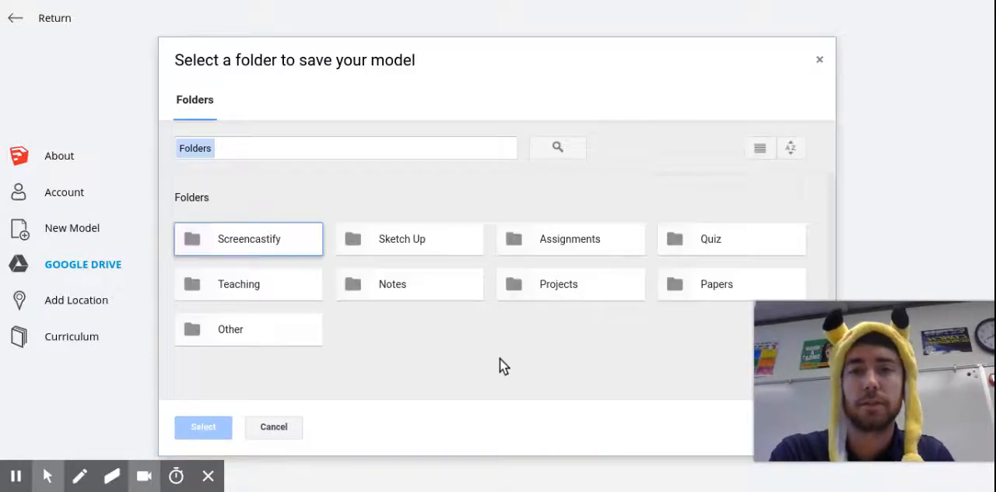
Save the named model in the Sketch Up folder on Google Drive
{"action": "left_click", "coordinate": [400, 241]}
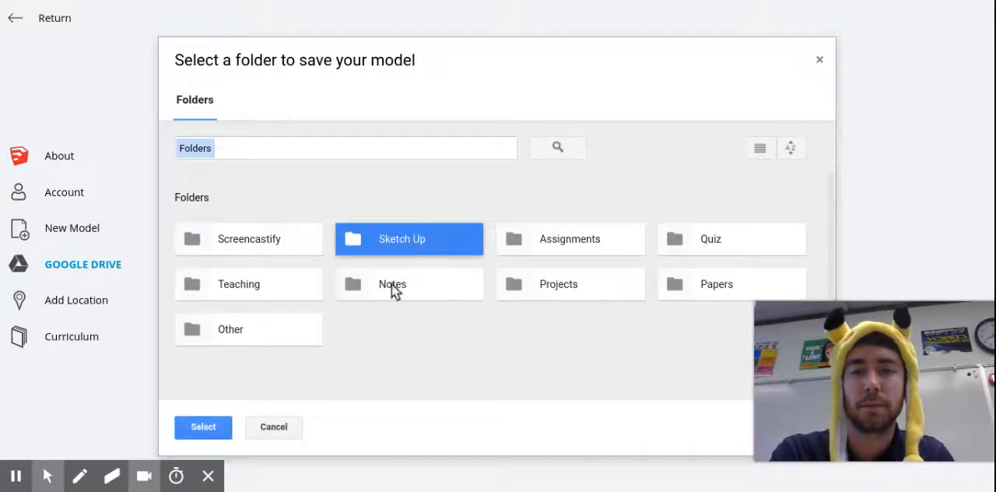
{"action": "left_click", "coordinate": [203, 426]}
{"action": "left_click", "coordinate": [547, 148]}
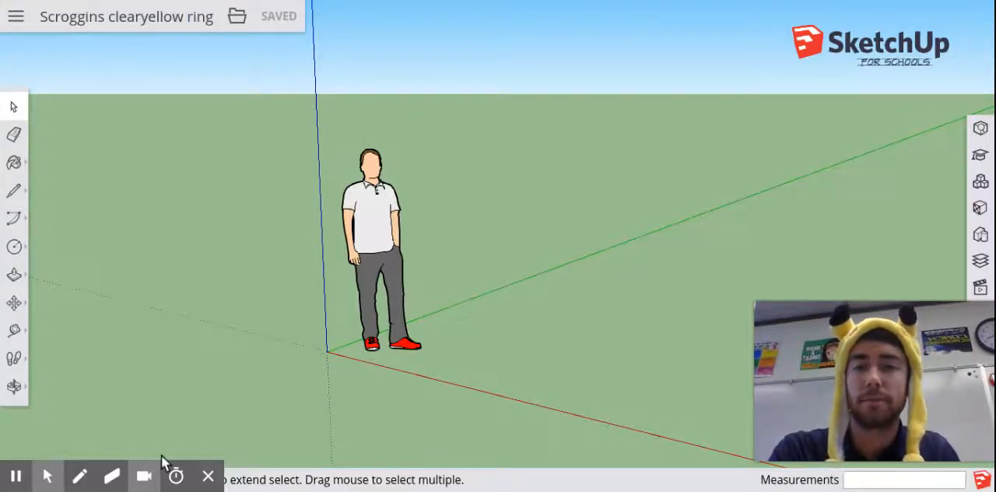
Draw a circle on the ground plane centred on the origin with a radius of 20 mm
{"action": "left_click", "coordinate": [14, 247]}
{"action": "left_click", "coordinate": [78, 247]}
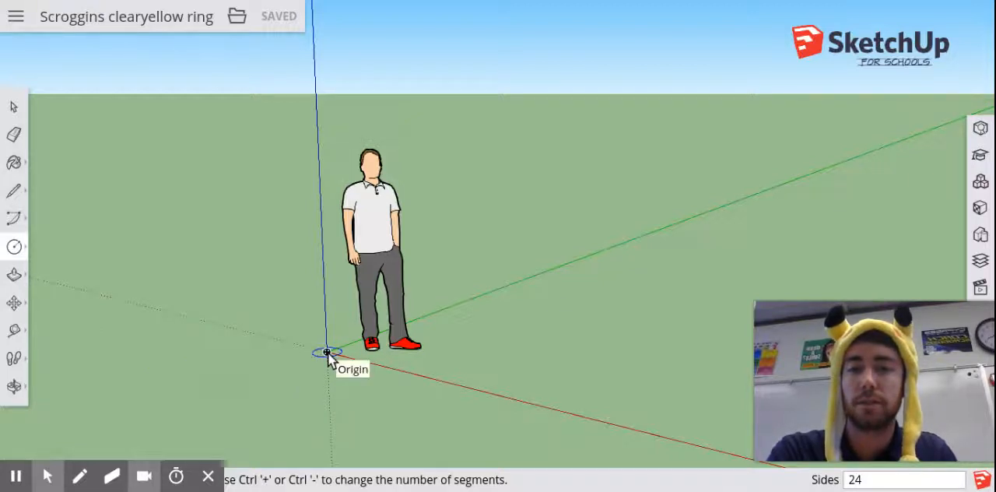
{"action": "scroll", "coordinate": [328, 354], "scroll_direction": "up", "scroll_amount": 3}
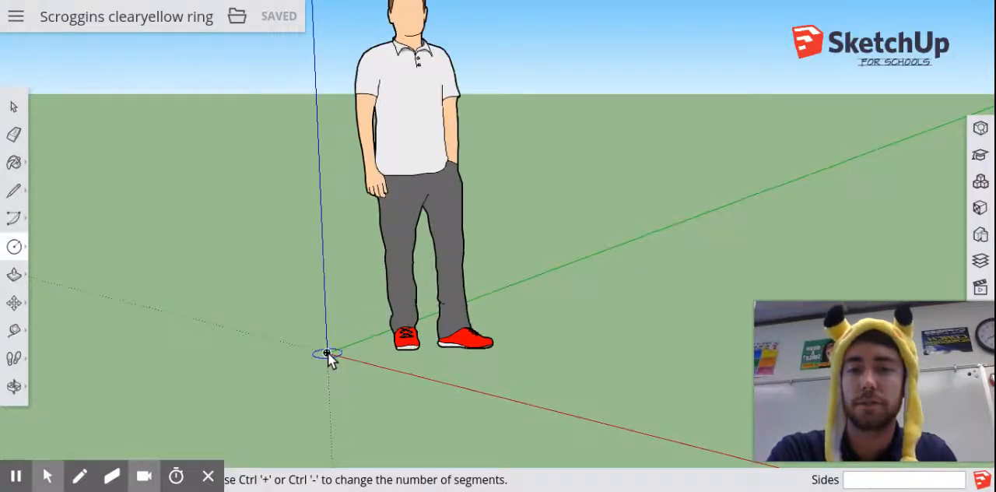
{"action": "scroll", "coordinate": [328, 354], "scroll_direction": "up", "scroll_amount": 2}
{"action": "left_click", "coordinate": [328, 354]}
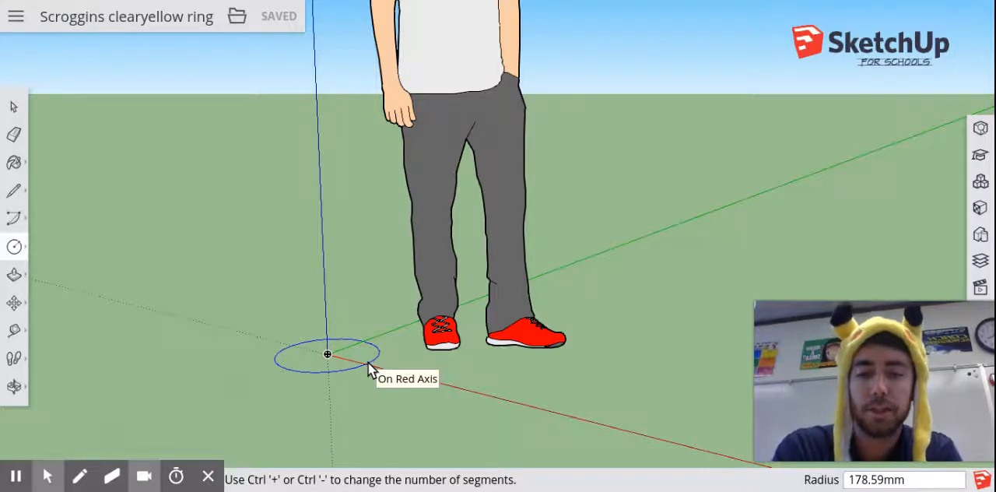
{"action": "type", "text": "20"}
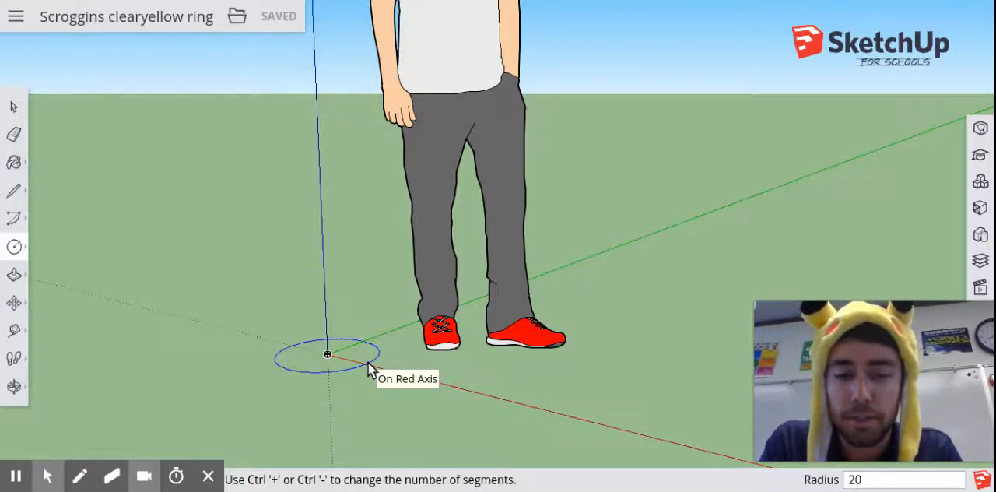
{"action": "type", "text": "mm"}
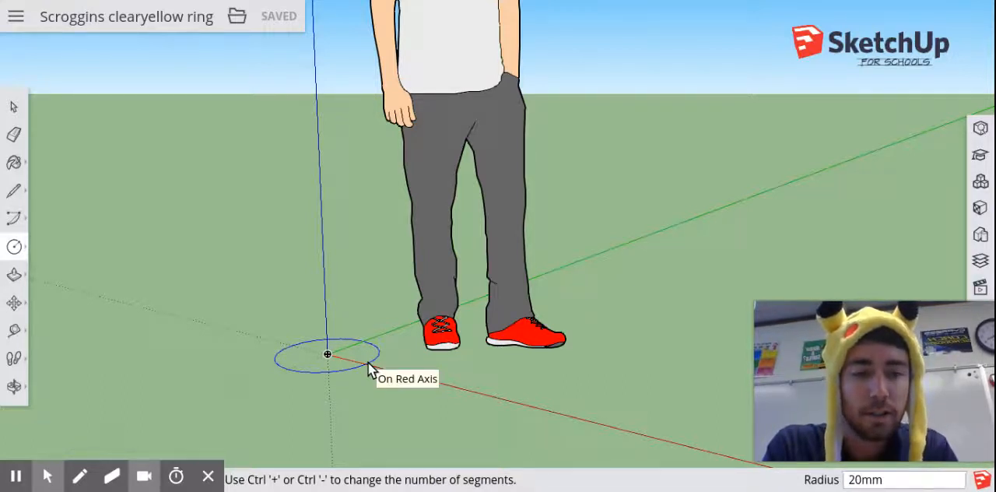
{"action": "key", "text": "BackSpace"}
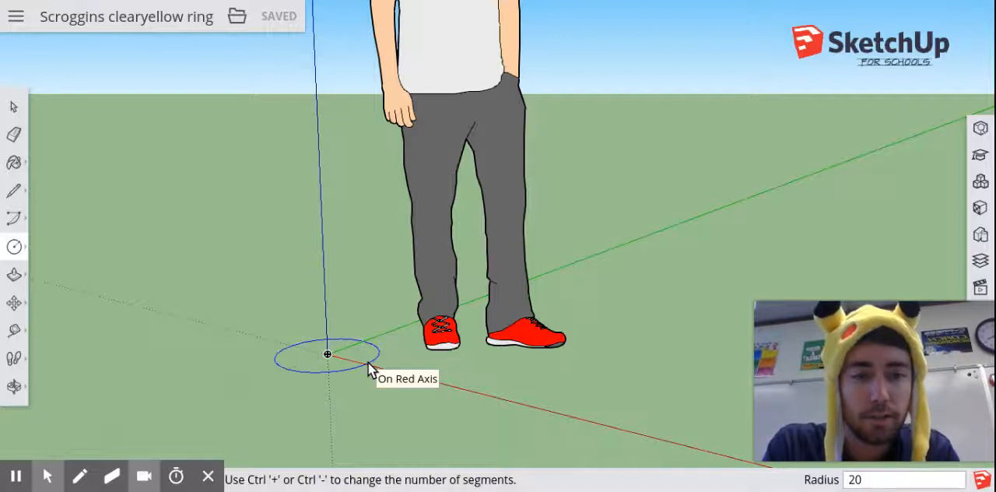
{"action": "key", "text": "Return"}
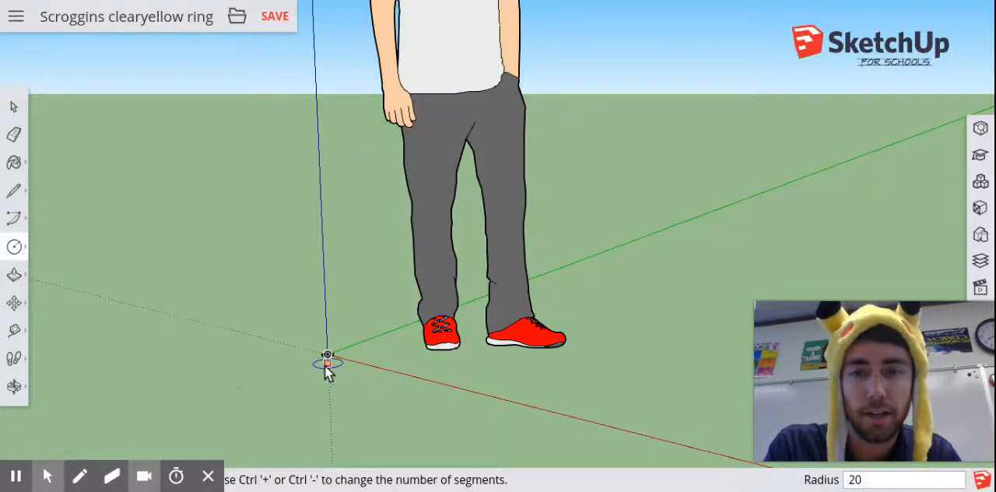
Measure the circle's diameter with the Tape Measure, from one edge endpoint through the centre to the opposite one
{"action": "scroll", "coordinate": [316, 348], "scroll_direction": "up", "scroll_amount": 2}
{"action": "scroll", "coordinate": [313, 346], "scroll_direction": "up", "scroll_amount": 5}
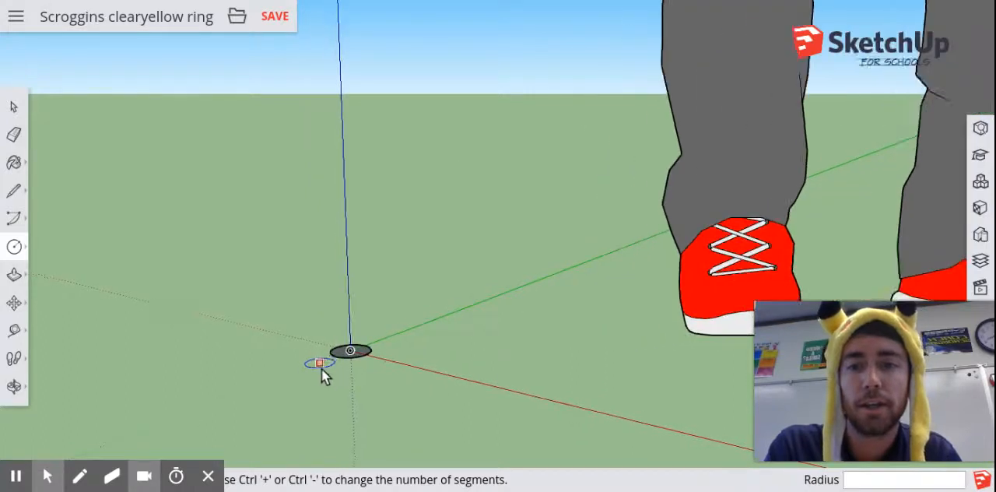
{"action": "scroll", "coordinate": [360, 359], "scroll_direction": "up", "scroll_amount": 6}
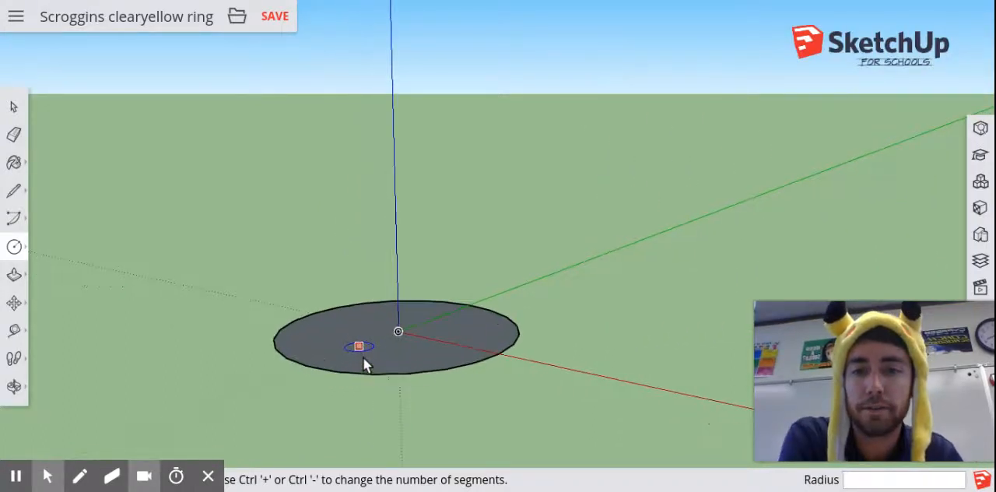
{"action": "left_click", "coordinate": [14, 333]}
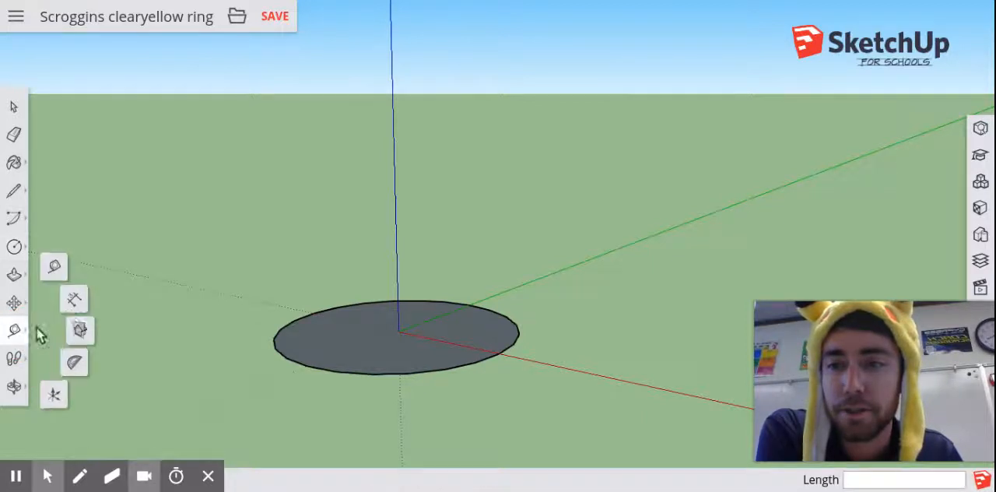
{"action": "left_click", "coordinate": [56, 268]}
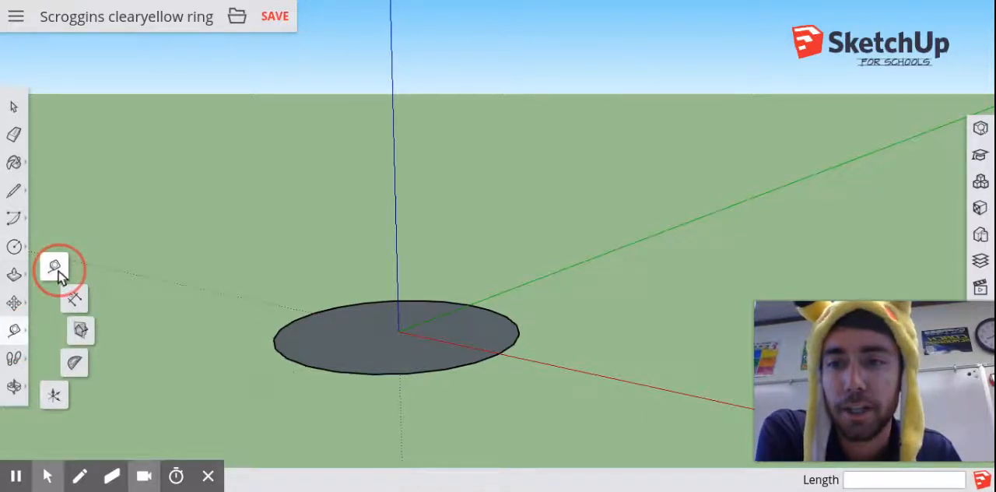
{"action": "left_click", "coordinate": [275, 343]}
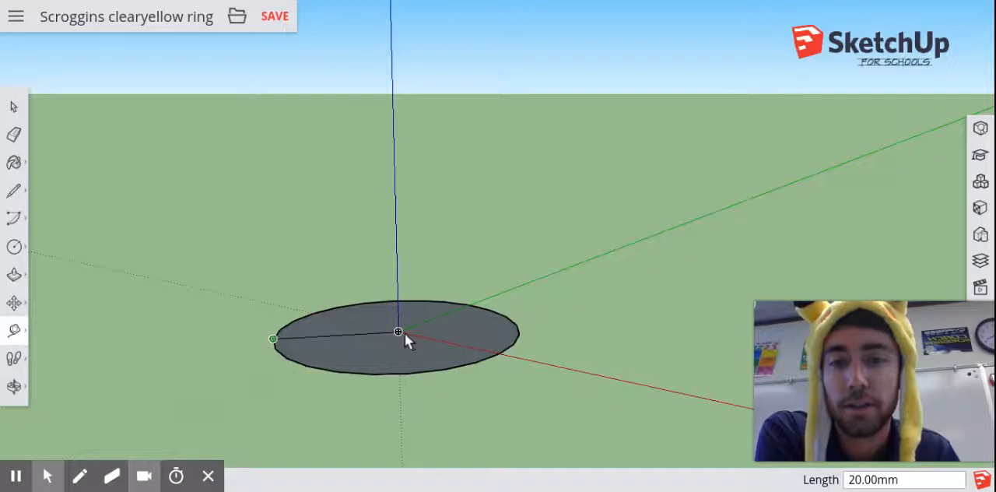
{"action": "left_click", "coordinate": [517, 330]}
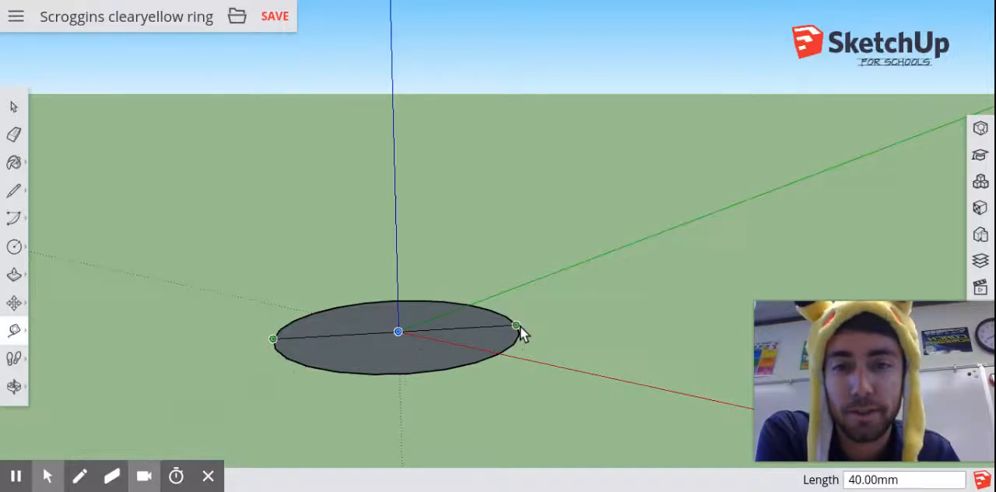
{"action": "key", "text": "Escape"}
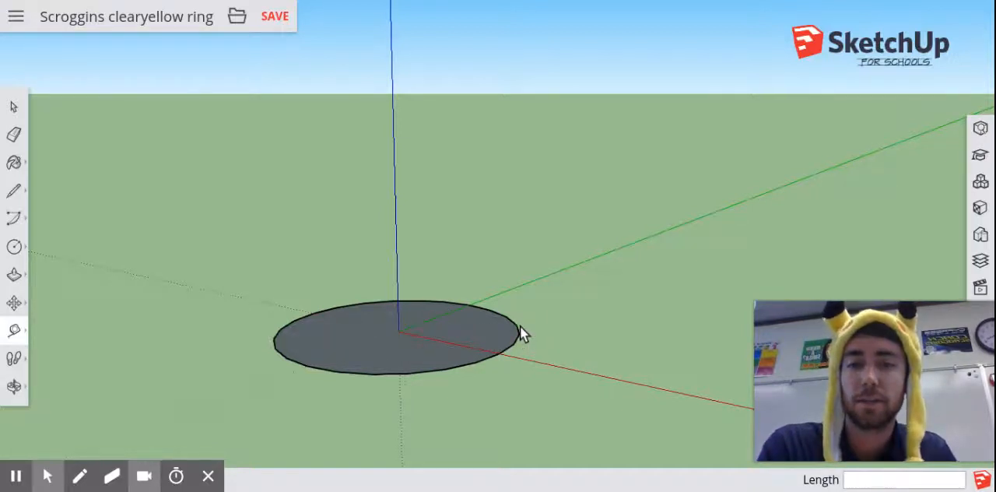
Delete the circle at the origin, including its face and edge
{"action": "left_click", "coordinate": [9, 106]}
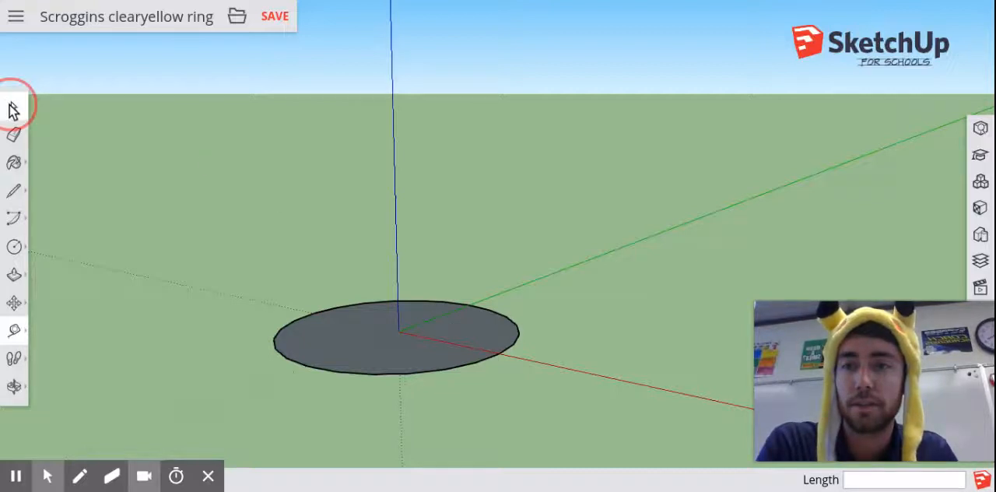
{"action": "left_click", "coordinate": [398, 344]}
{"action": "double_click", "coordinate": [397, 345]}
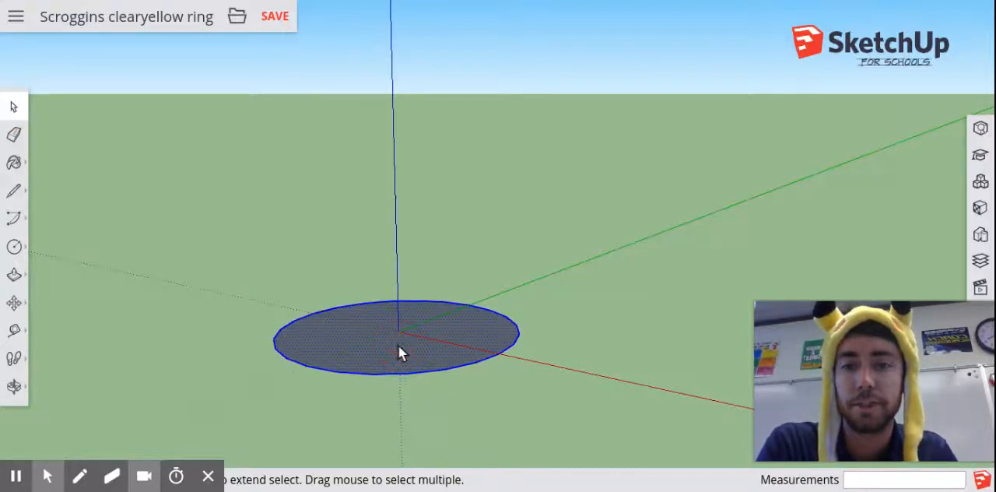
{"action": "key", "text": "Delete"}
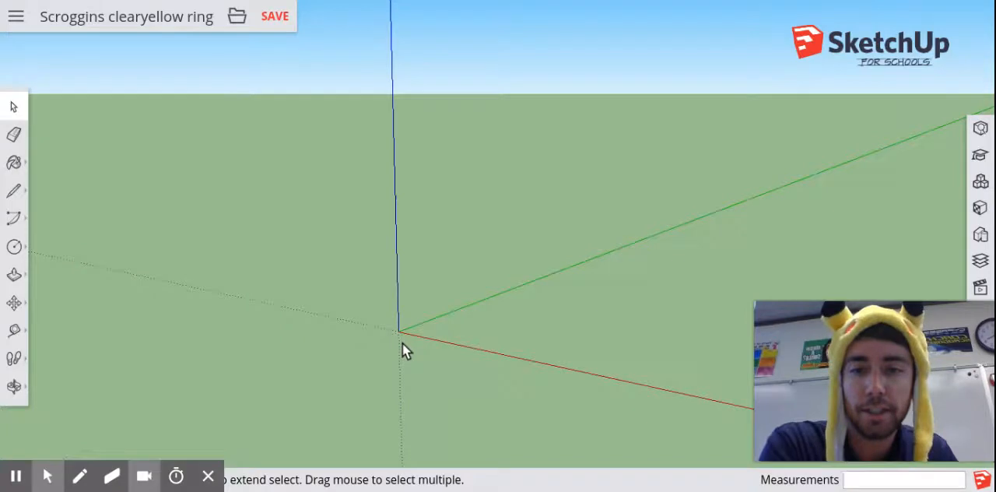
Draw a circle on the ground plane centred on the origin with a radius of 10 mm
{"action": "left_click", "coordinate": [15, 247]}
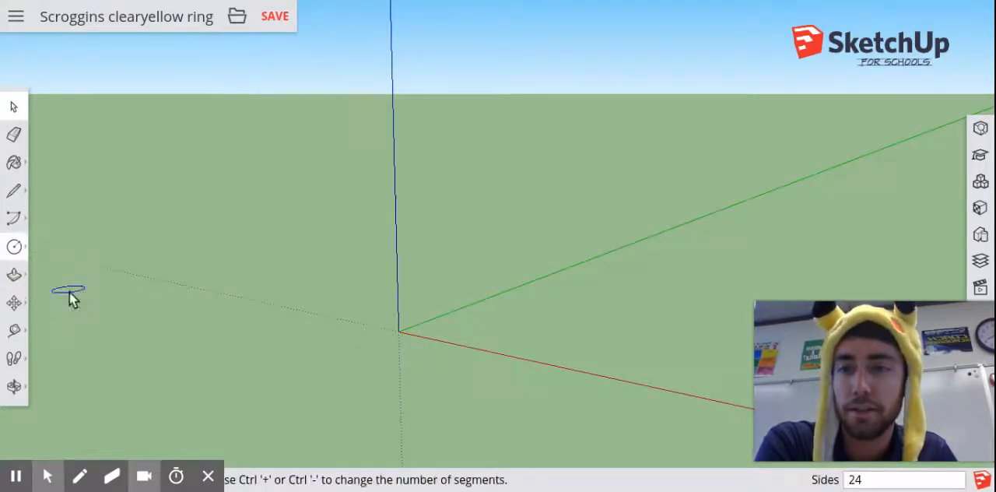
{"action": "left_click", "coordinate": [398, 333]}
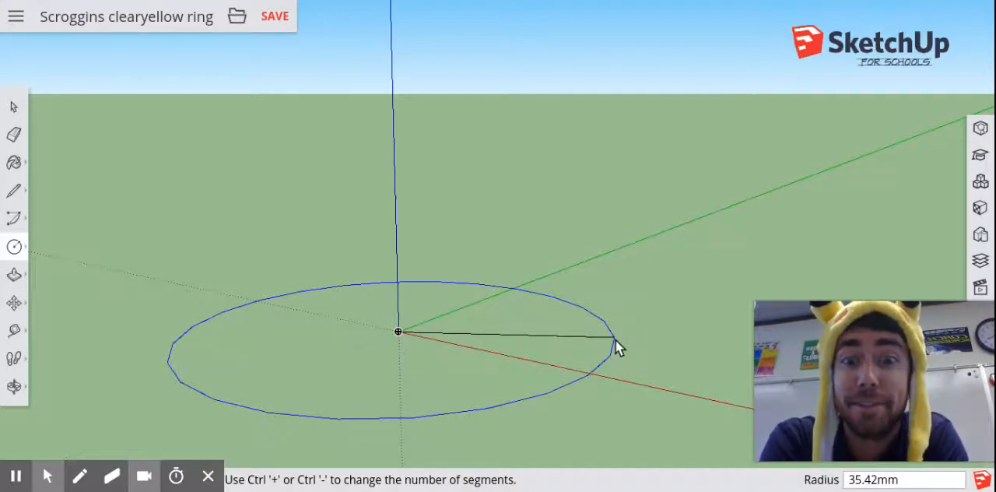
{"action": "type", "text": "10"}
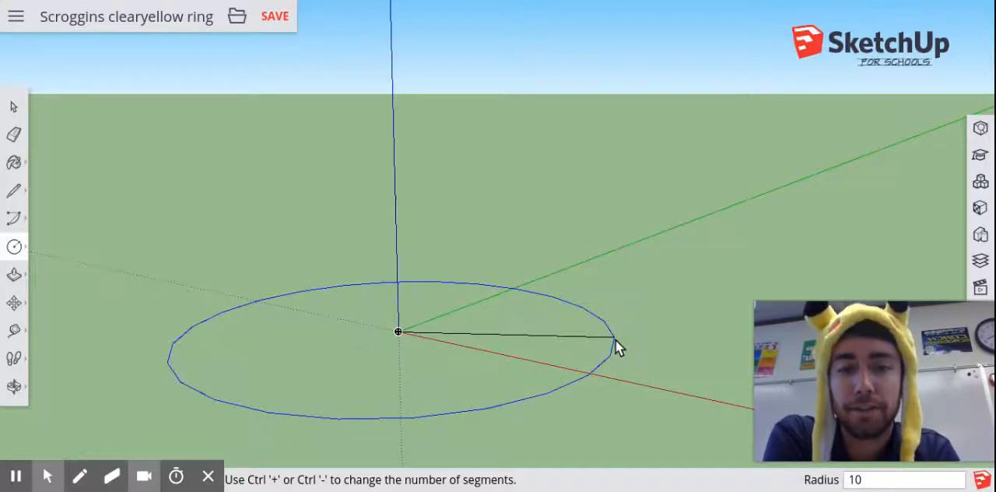
{"action": "key", "text": "Return"}
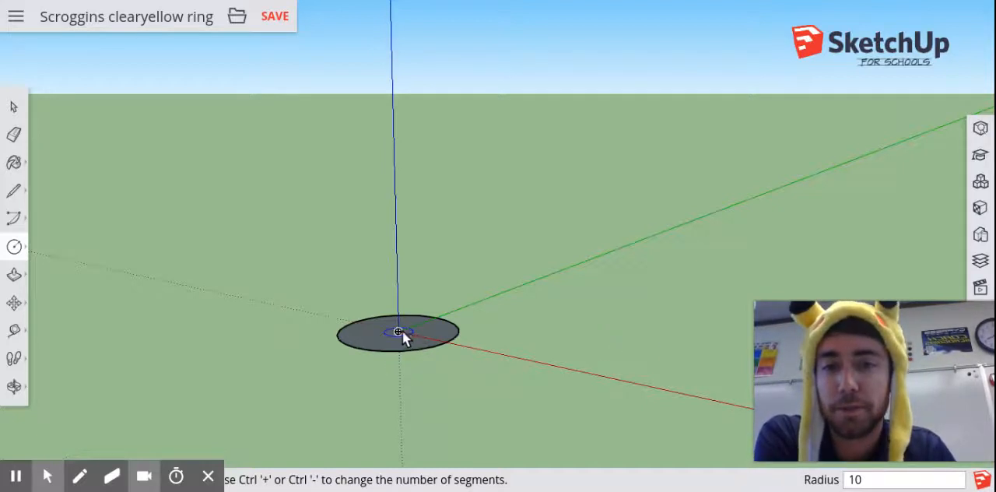
Measure across the 10 mm radius circle through its centre to check its diameter
{"action": "scroll", "coordinate": [398, 333], "scroll_direction": "up", "scroll_amount": 5}
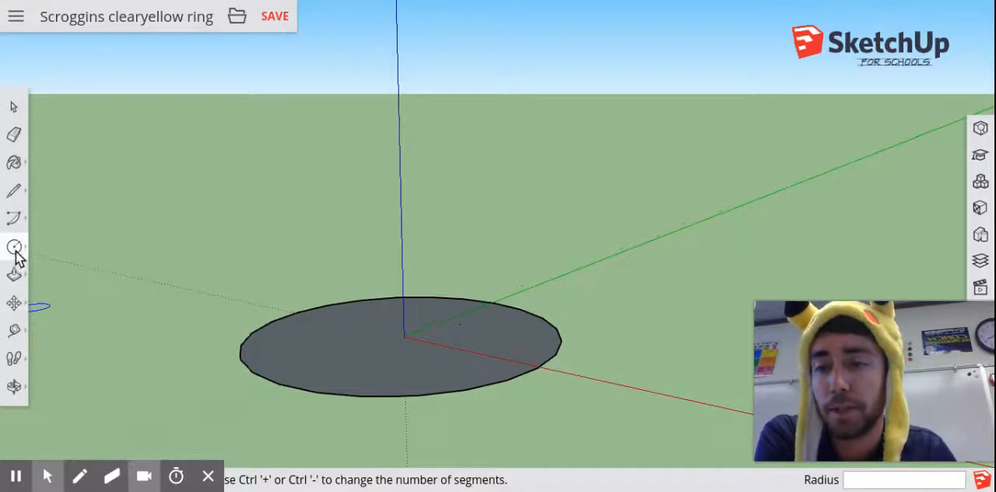
{"action": "left_click", "coordinate": [15, 332]}
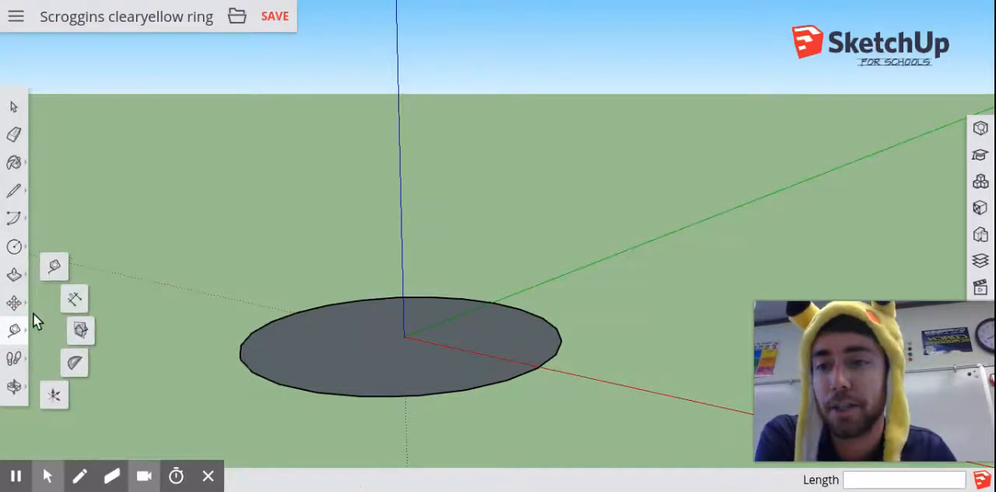
{"action": "left_click", "coordinate": [51, 269]}
{"action": "left_click", "coordinate": [240, 359]}
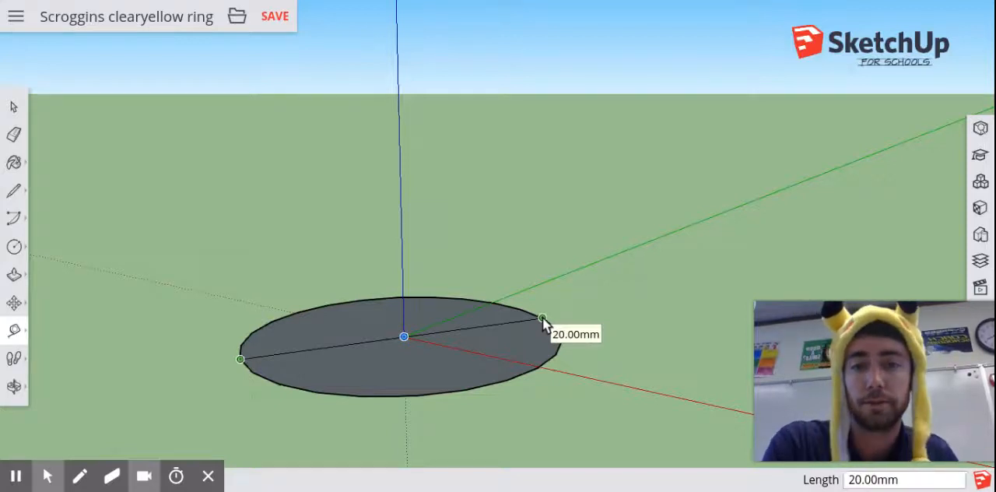
{"action": "key", "text": "Escape"}
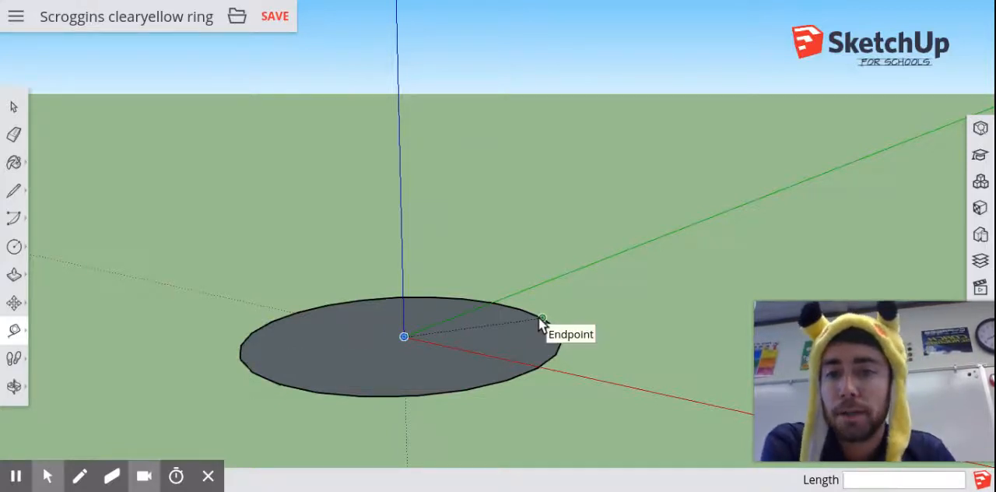
Offset the circle's edge outward and delete the inner circular face to leave a flat ring
{"action": "left_click", "coordinate": [16, 277]}
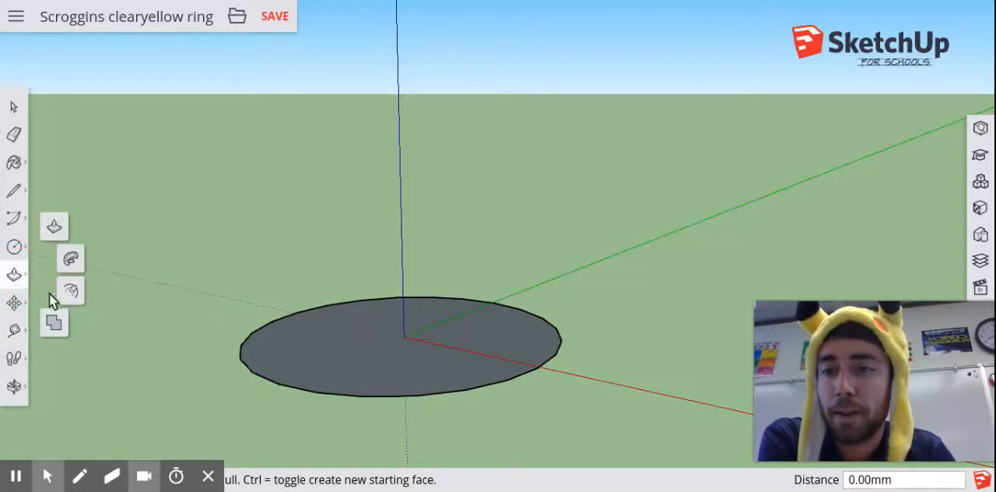
{"action": "left_click", "coordinate": [71, 291]}
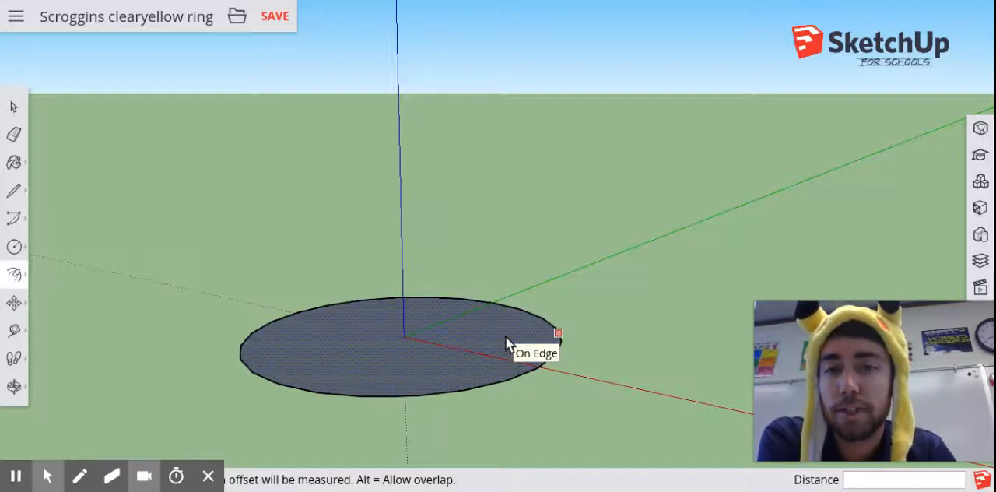
{"action": "left_click", "coordinate": [524, 370]}
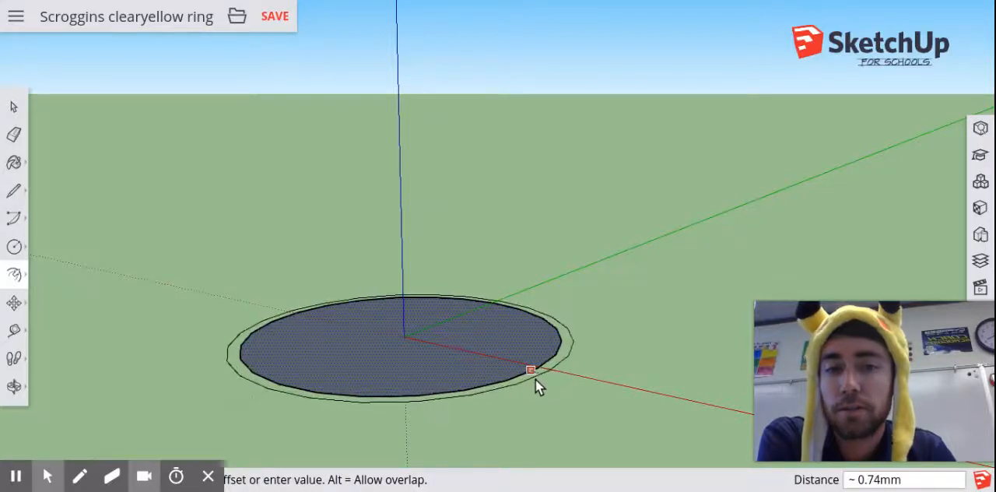
{"action": "left_click", "coordinate": [579, 403]}
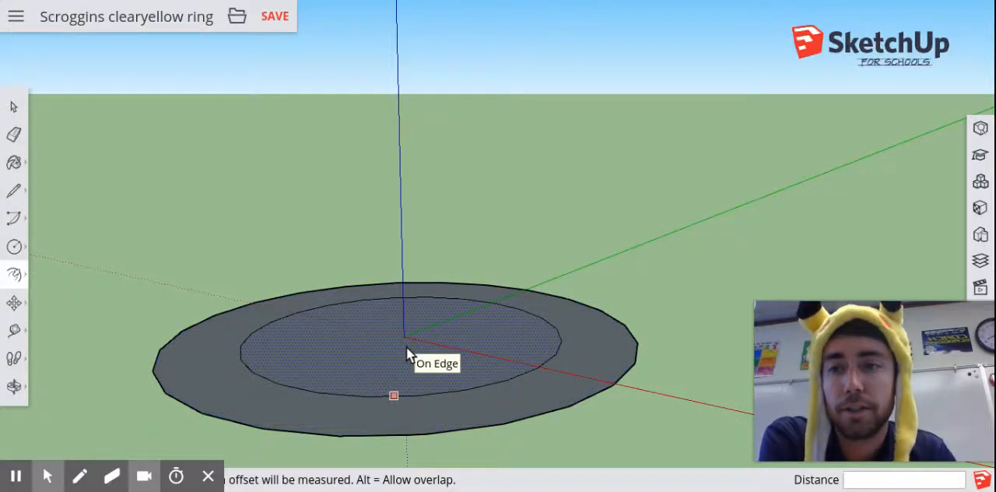
{"action": "left_click", "coordinate": [15, 108]}
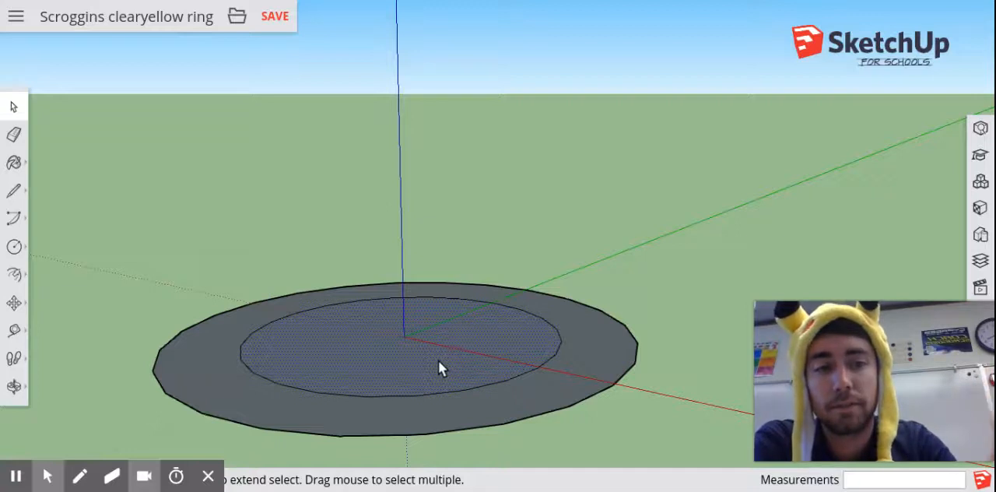
{"action": "key", "text": "Delete"}
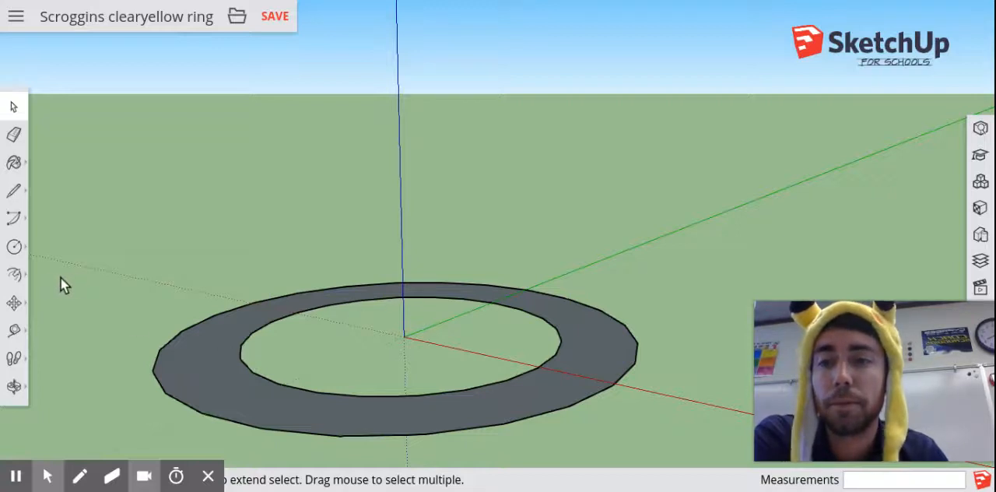
Extrude the flat ring face upward 7 mm with Push/Pull
{"action": "left_click", "coordinate": [15, 276]}
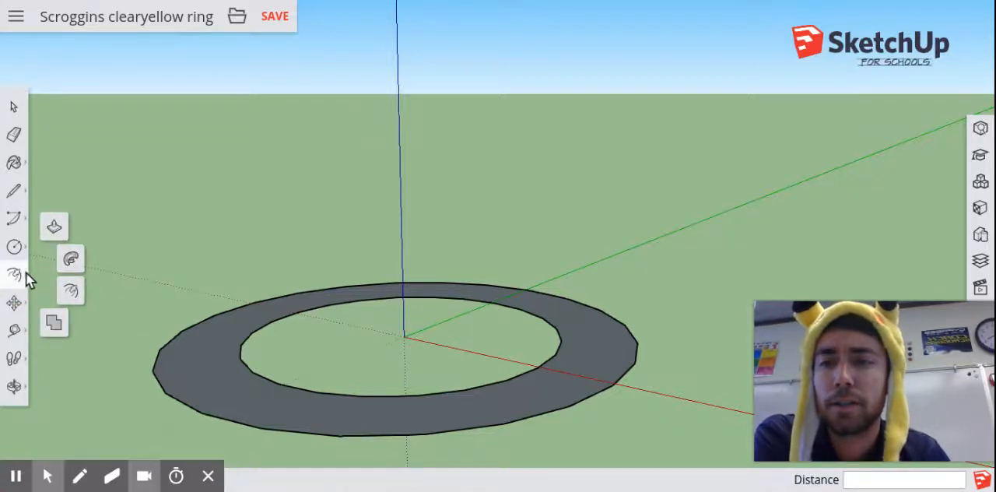
{"action": "left_click", "coordinate": [52, 227]}
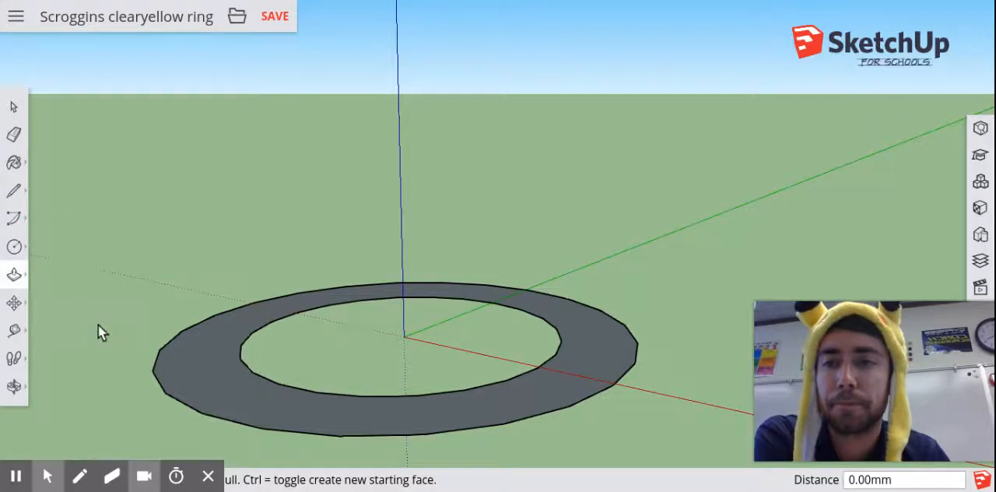
{"action": "left_click", "coordinate": [248, 392]}
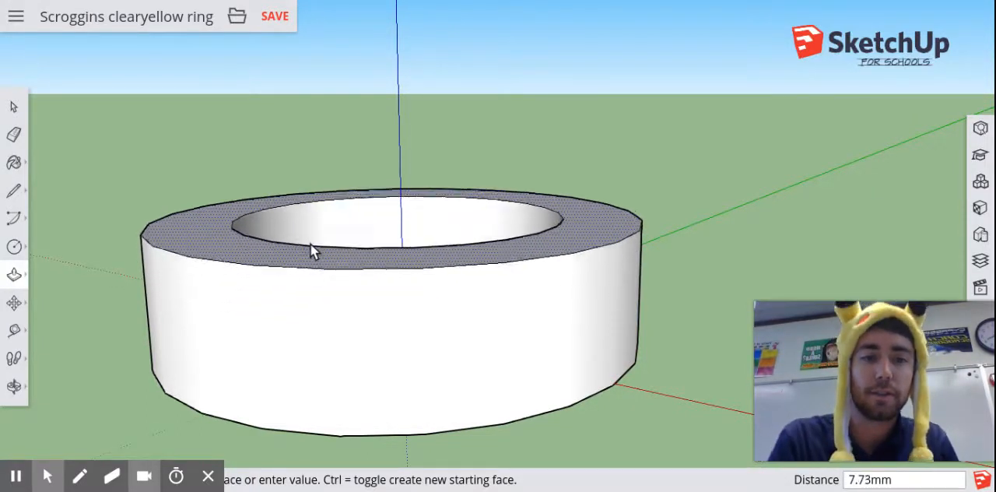
{"action": "type", "text": "7"}
{"action": "key", "text": "Return"}
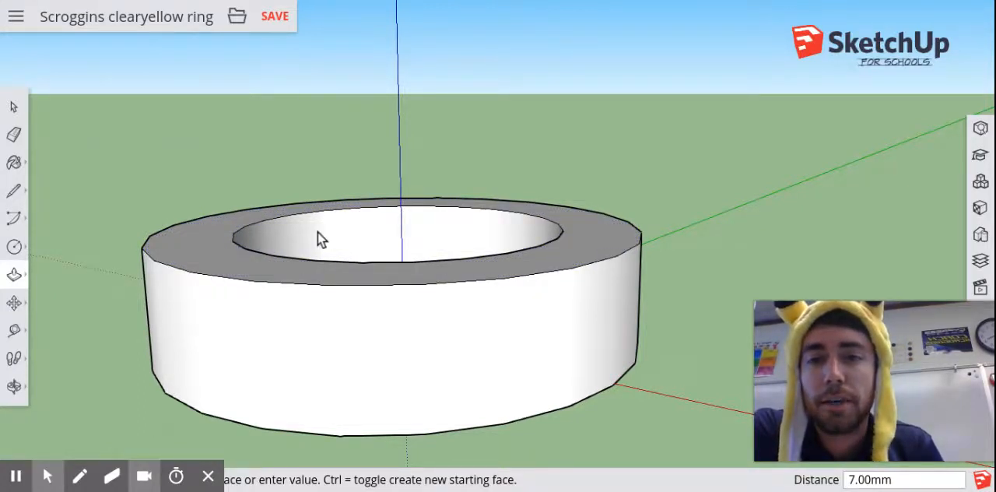
Start a 3D text with the owner's nickname, set its height to 7 mm and turn off text extrusion
{"action": "middle_click_drag", "start_coordinate": [351, 147], "coordinate": [295, 278]}
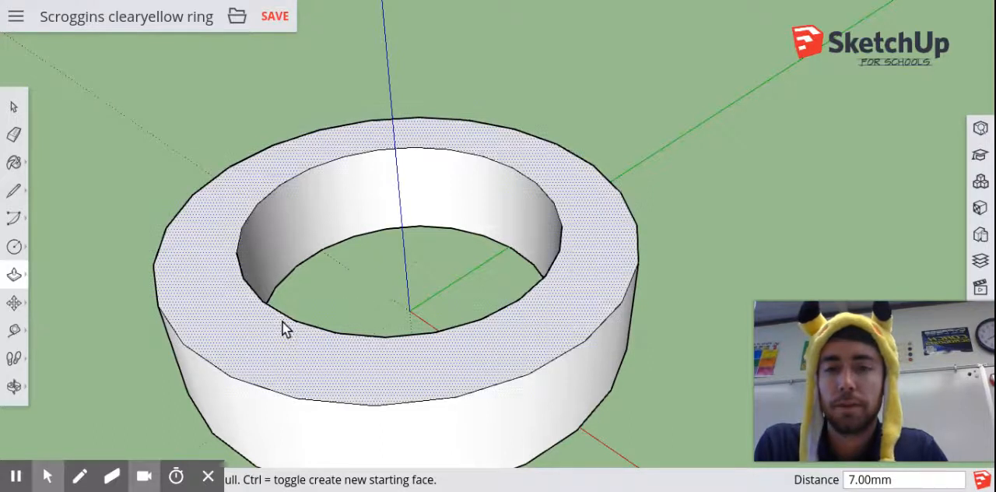
{"action": "middle_click_drag", "start_coordinate": [306, 327], "coordinate": [422, 258], "text": "shift"}
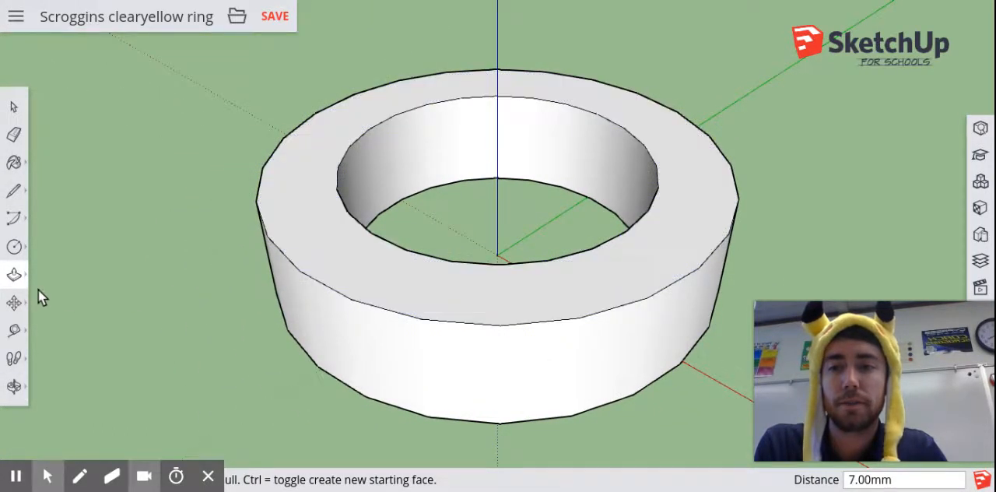
{"action": "left_click", "coordinate": [17, 250]}
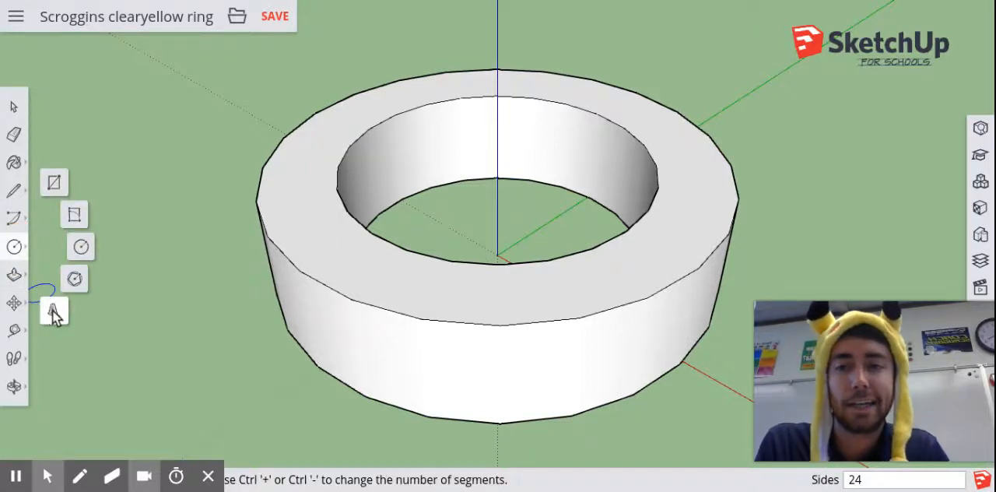
{"action": "left_click", "coordinate": [53, 312]}
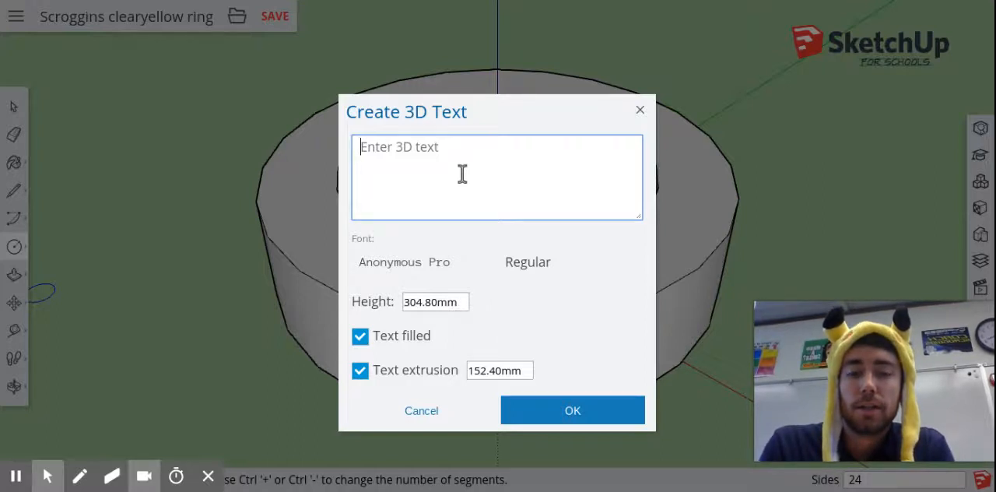
{"action": "type", "text": "Scroggs"}
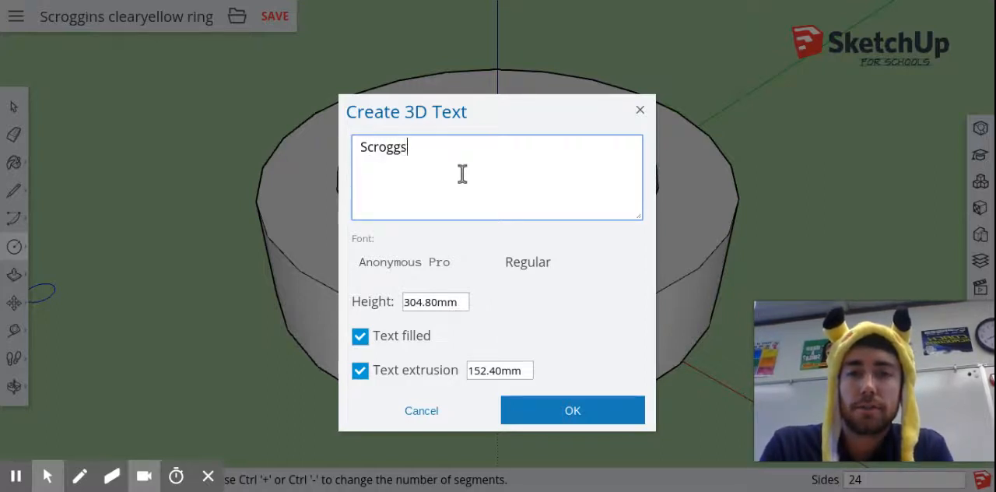
{"action": "left_click", "coordinate": [414, 305]}
{"action": "double_click", "coordinate": [415, 305]}
{"action": "type", "text": "7"}
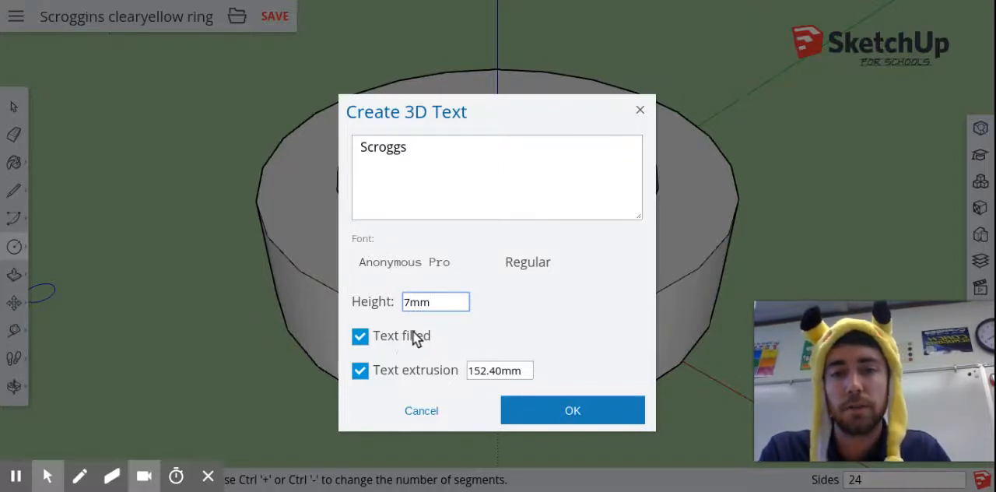
{"action": "left_click", "coordinate": [360, 370]}
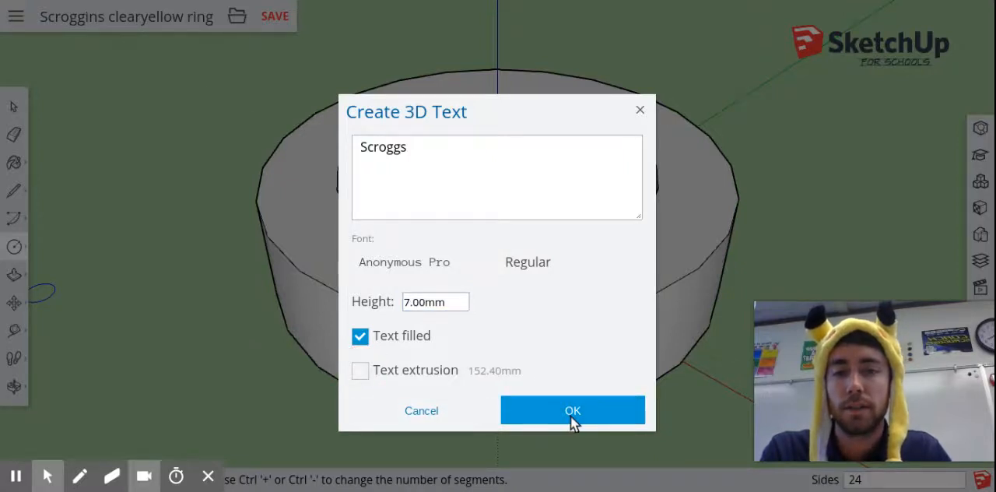
Try the Playball and Lora fonts with their style options, and settle on Playball for the 3D text
{"action": "left_click", "coordinate": [422, 266]}
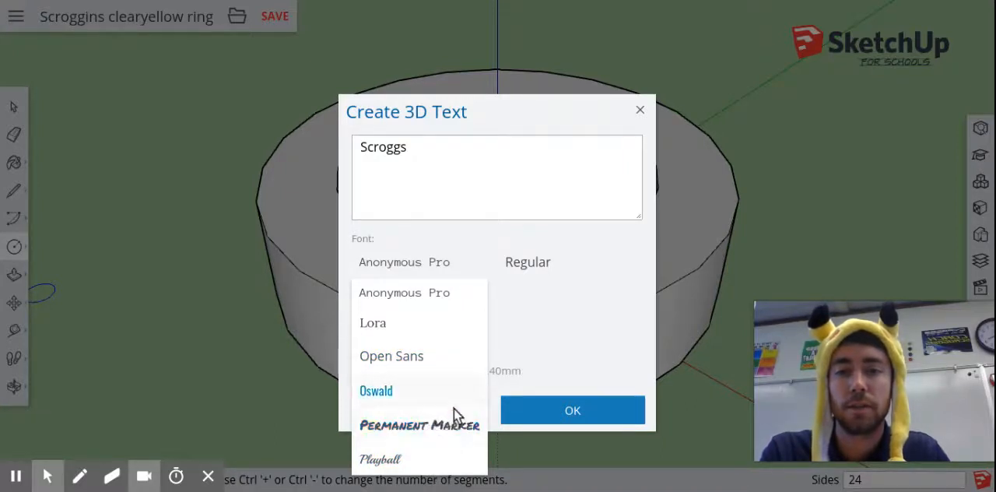
{"action": "left_click", "coordinate": [382, 460]}
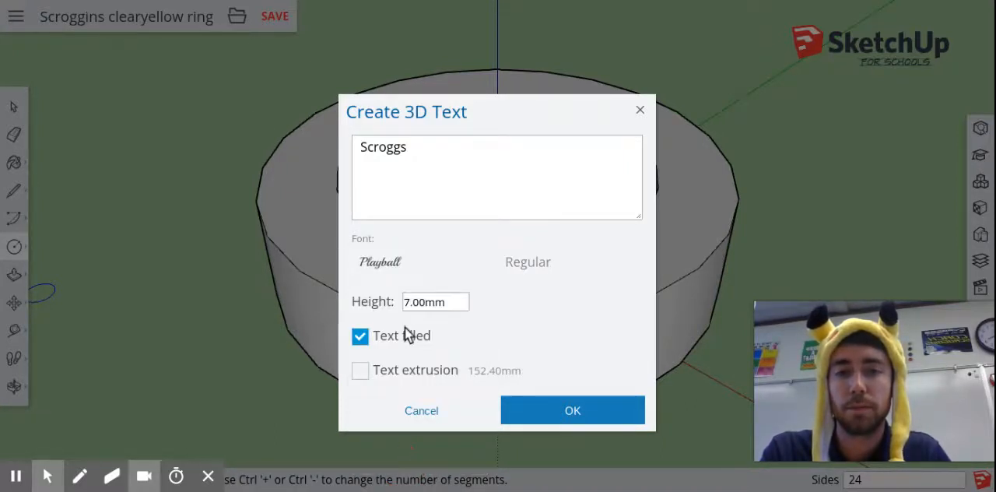
{"action": "left_click", "coordinate": [520, 261]}
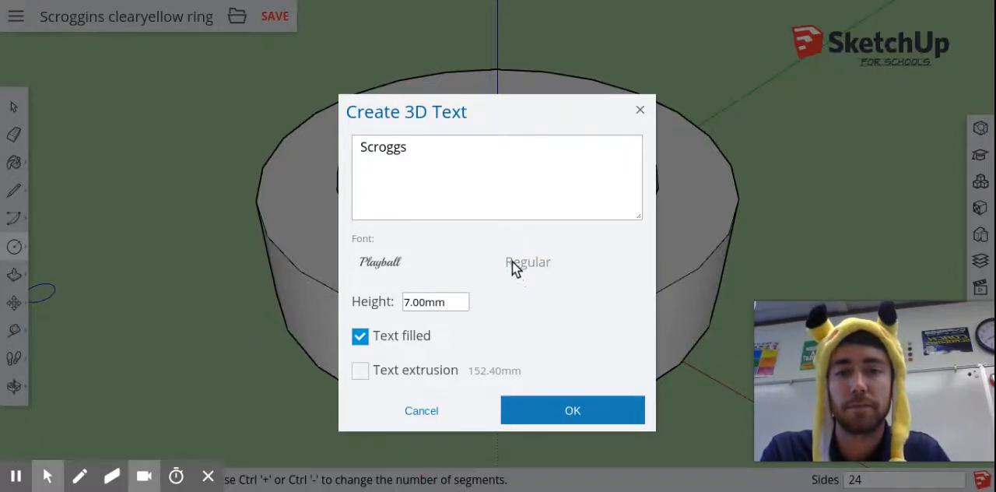
{"action": "left_click", "coordinate": [405, 263]}
{"action": "left_click", "coordinate": [428, 324]}
{"action": "left_click", "coordinate": [527, 262]}
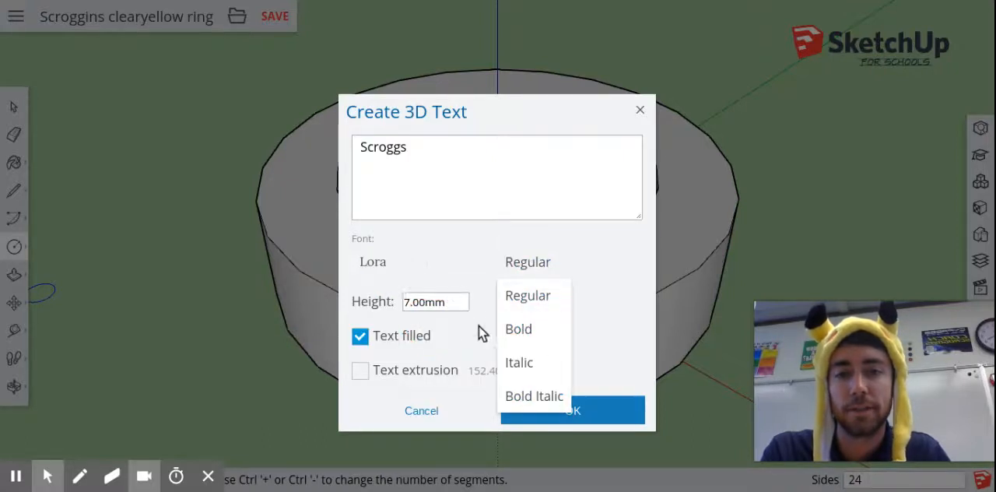
{"action": "left_click", "coordinate": [391, 271]}
{"action": "left_click", "coordinate": [404, 459]}
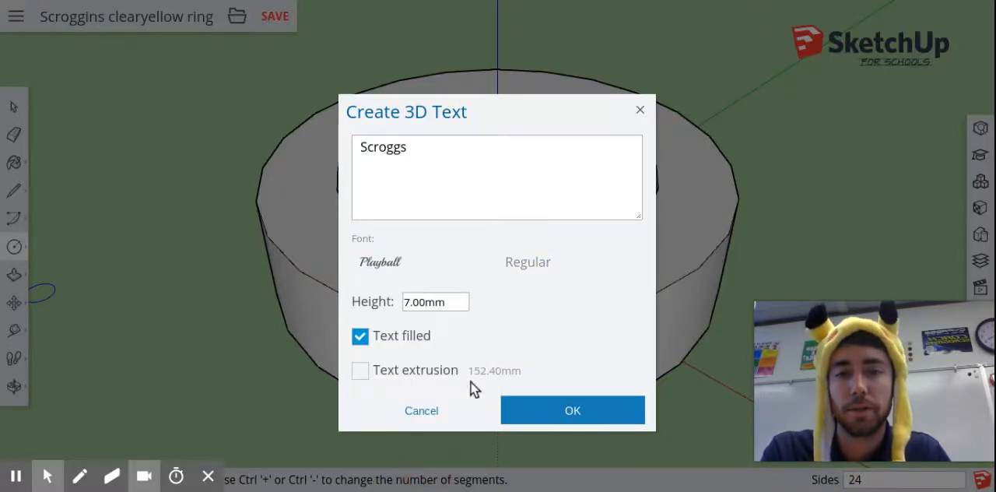
Place the 3D text at the front of the ring's outer wall and explode it into separate geometry
{"action": "left_click", "coordinate": [605, 405]}
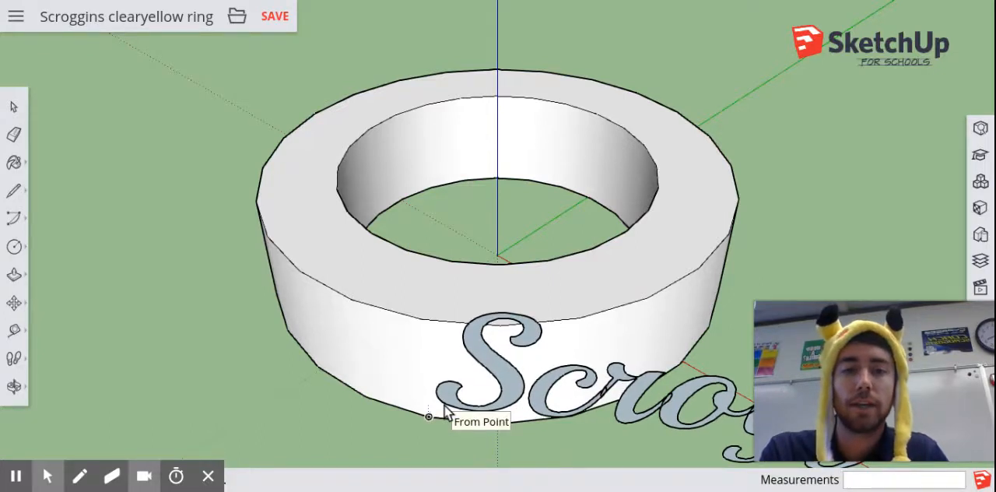
{"action": "left_click", "coordinate": [377, 392]}
{"action": "key", "text": "m"}
{"action": "scroll", "coordinate": [599, 401], "scroll_direction": "down", "scroll_amount": 3}
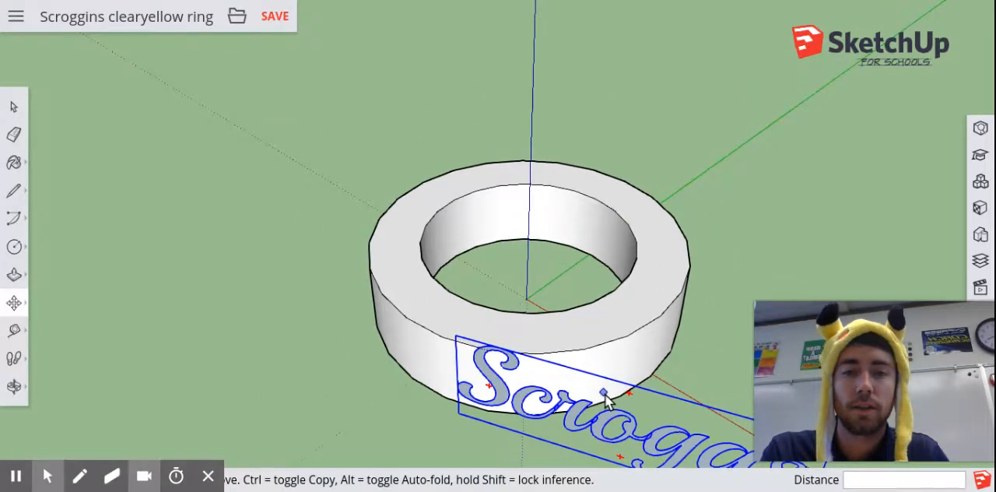
{"action": "right_click", "coordinate": [515, 405]}
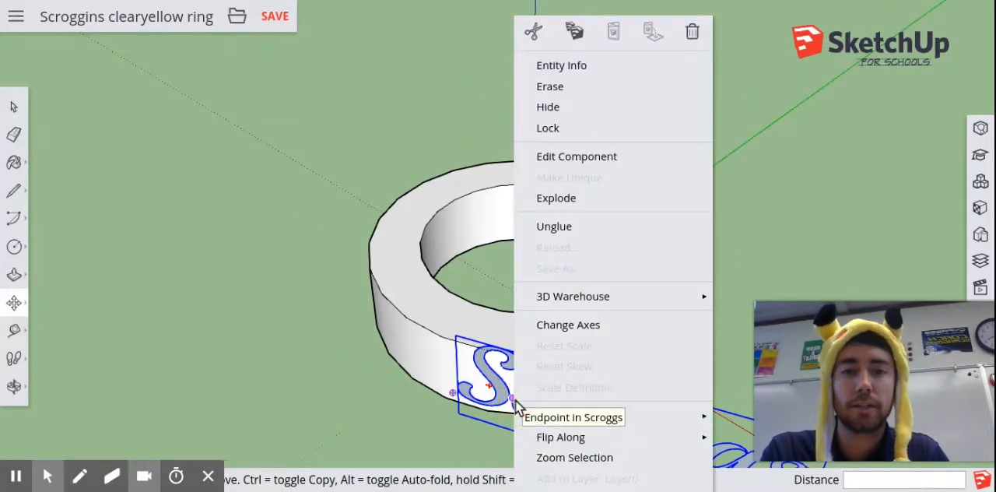
{"action": "left_click", "coordinate": [580, 204]}
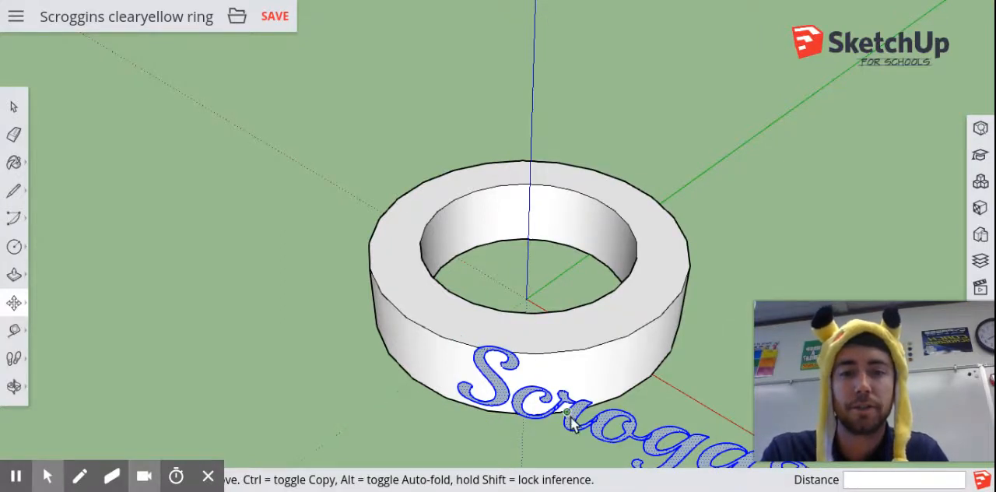
Examine the joins between the exploded letters and how the text meets the ring's curved outer wall
{"action": "scroll", "coordinate": [572, 422], "scroll_direction": "down", "scroll_amount": 2}
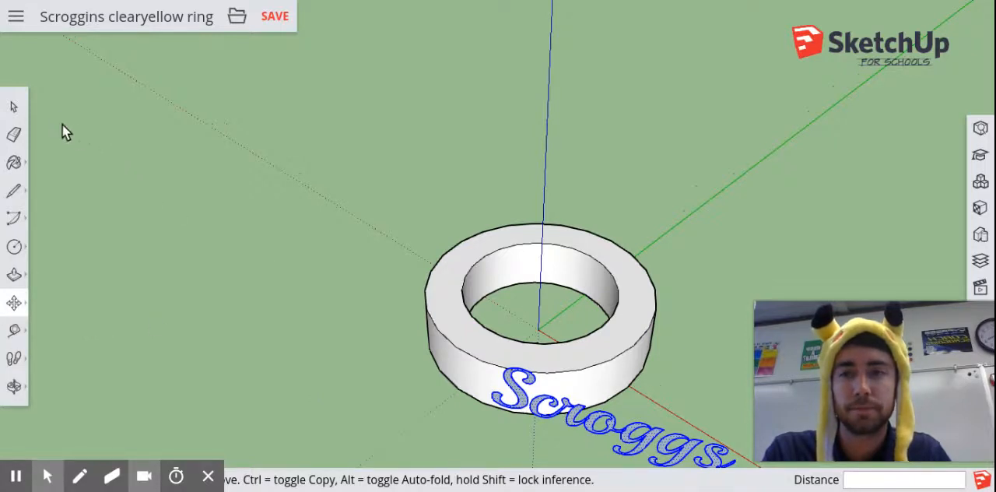
{"action": "left_click", "coordinate": [18, 109]}
{"action": "left_click", "coordinate": [523, 450]}
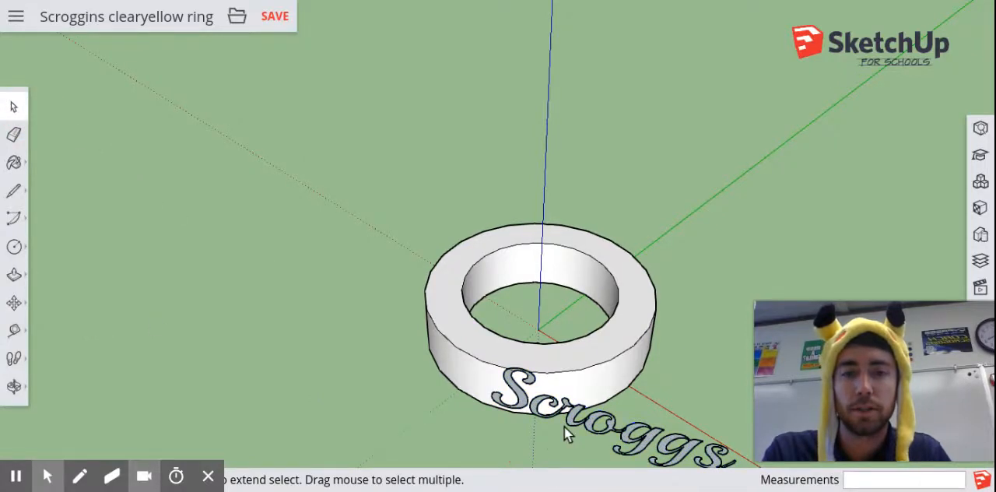
{"action": "scroll", "coordinate": [564, 426], "scroll_direction": "up", "scroll_amount": 1}
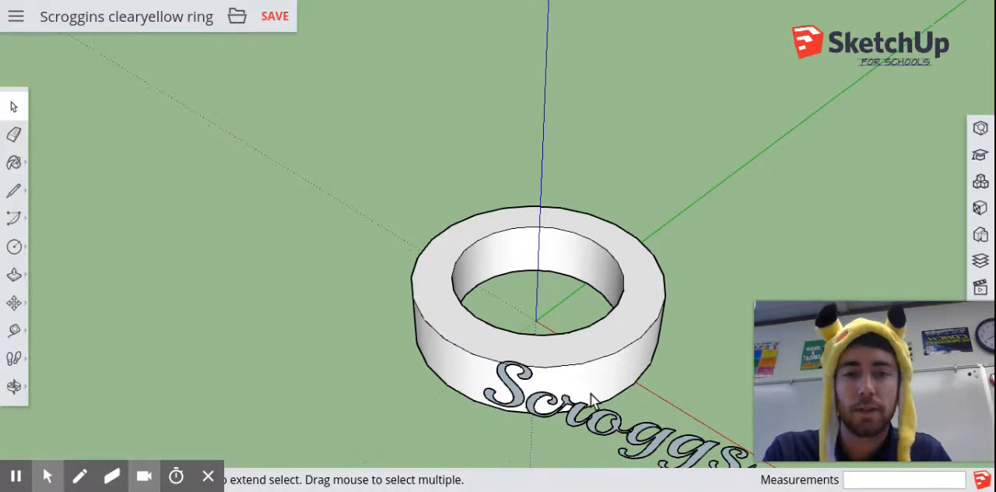
{"action": "middle_click_drag", "start_coordinate": [591, 398], "coordinate": [471, 262]}
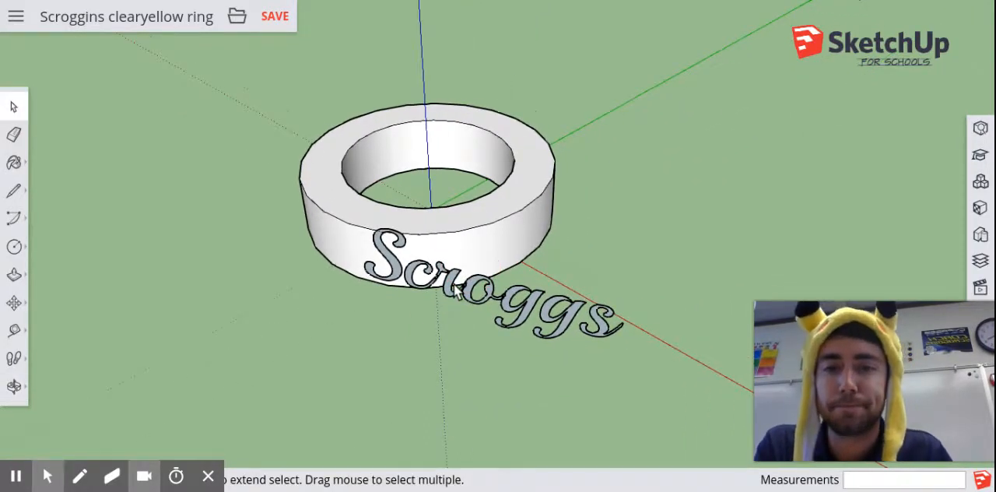
{"action": "scroll", "coordinate": [456, 287], "scroll_direction": "up", "scroll_amount": 3}
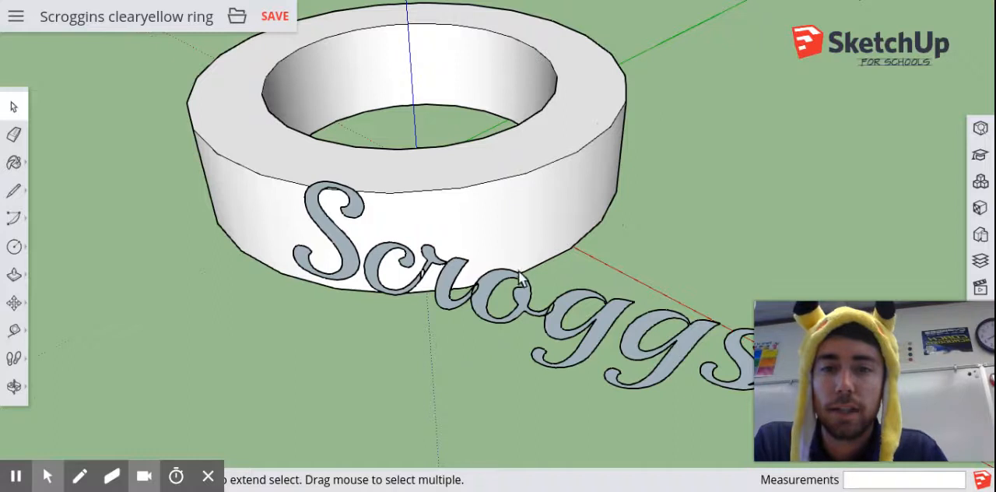
{"action": "scroll", "coordinate": [457, 289], "scroll_direction": "up", "scroll_amount": 4}
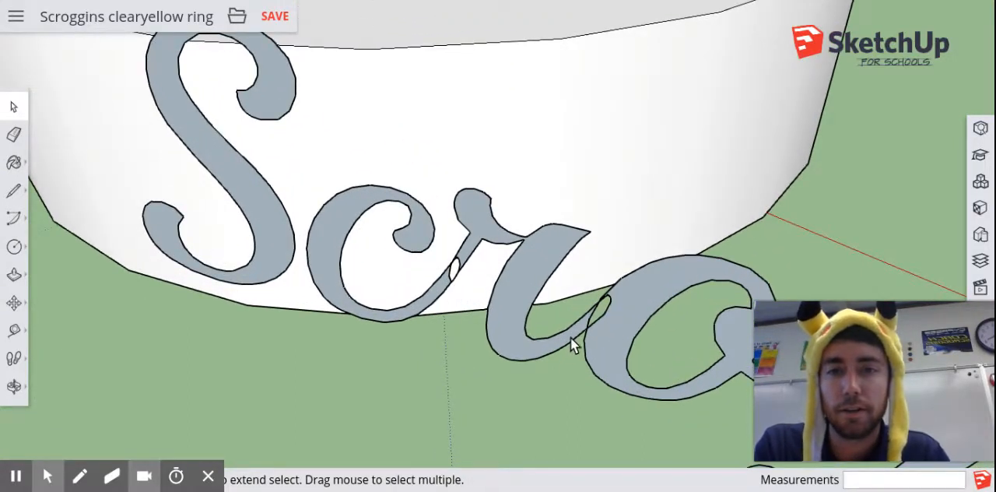
{"action": "scroll", "coordinate": [520, 236], "scroll_direction": "down", "scroll_amount": 3}
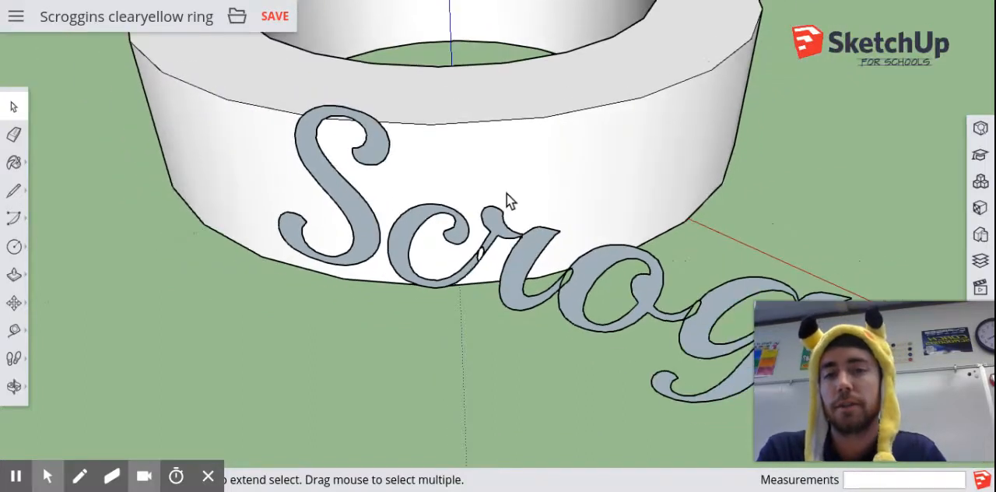
{"action": "scroll", "coordinate": [518, 199], "scroll_direction": "down", "scroll_amount": 2}
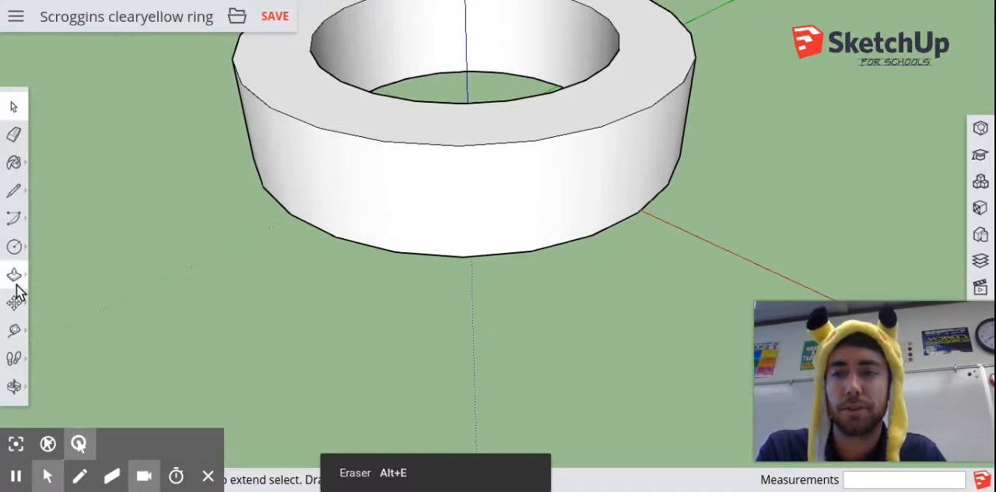
Create a 3D text with the owner's nickname in Anonymous Pro Regular, 7 mm high and without extrusion
{"action": "left_click", "coordinate": [15, 246]}
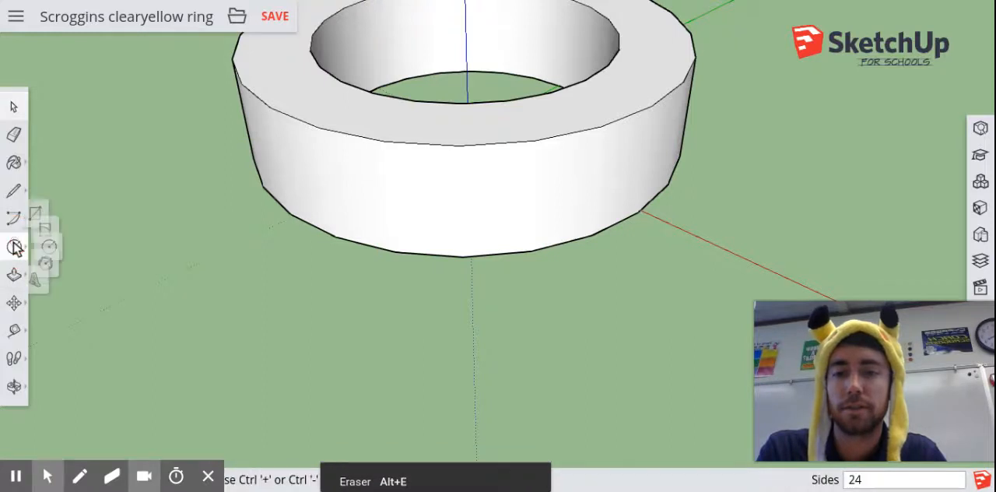
{"action": "left_click", "coordinate": [56, 312]}
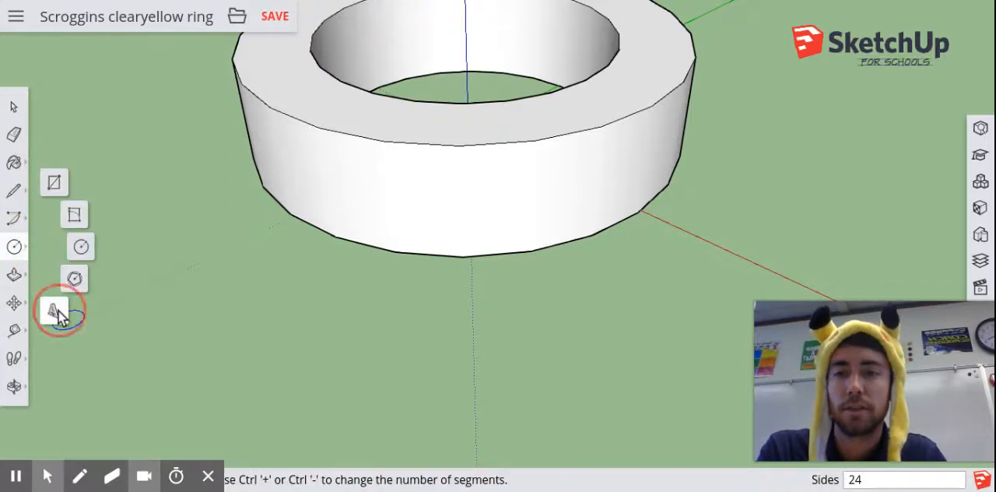
{"action": "type", "text": "Scroggs"}
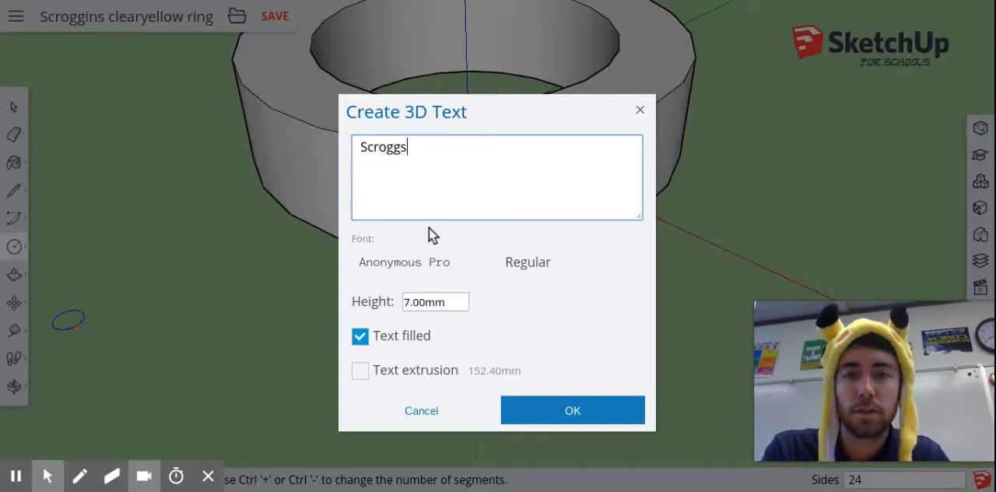
{"action": "left_click", "coordinate": [397, 268]}
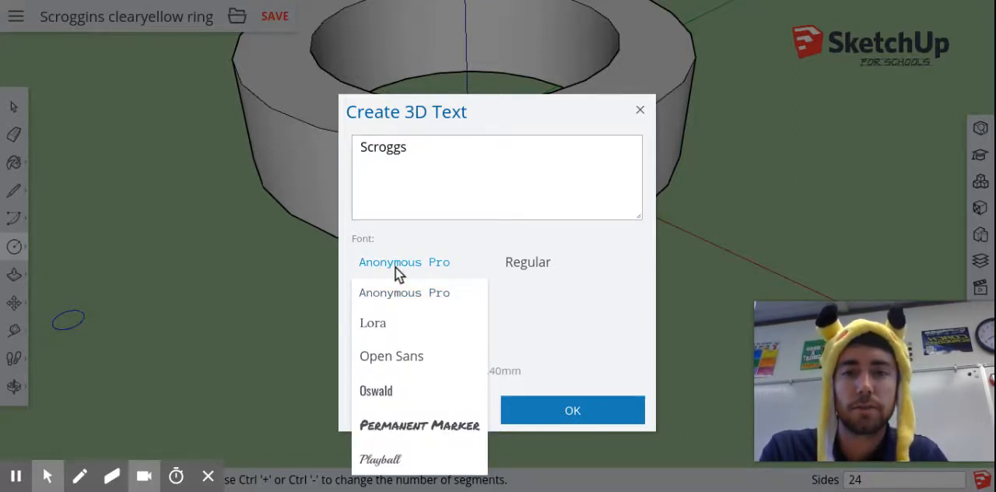
{"action": "left_click", "coordinate": [537, 307]}
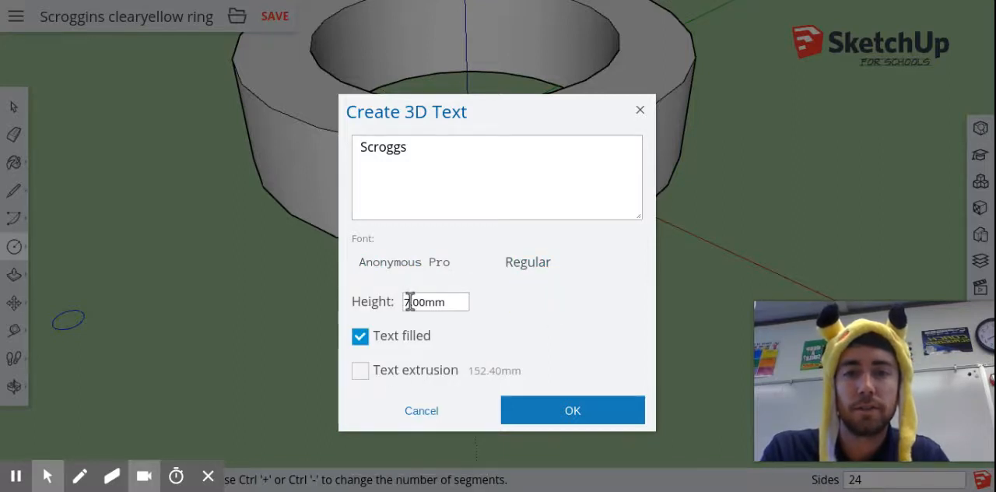
{"action": "left_click", "coordinate": [560, 410]}
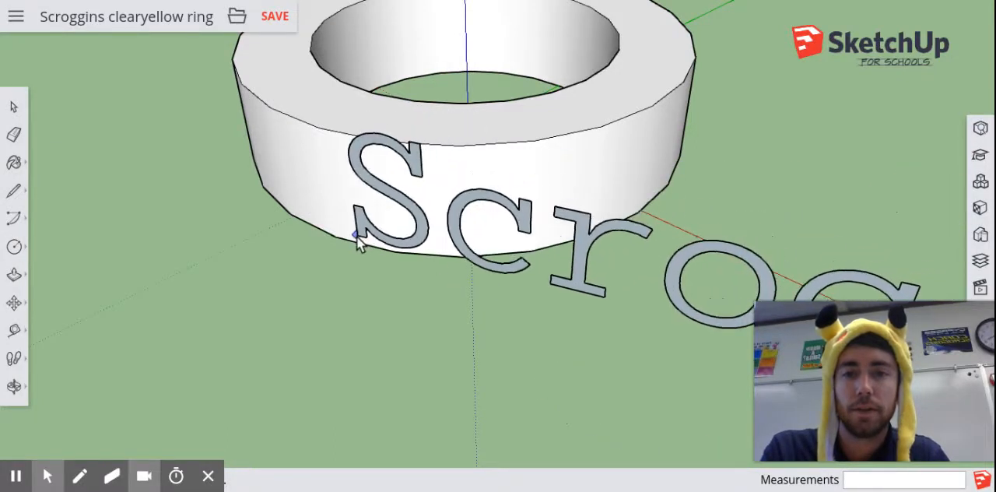
Place the 3D text at the front of the ring's outer wall and explode it into separate letters
{"action": "left_click", "coordinate": [350, 239]}
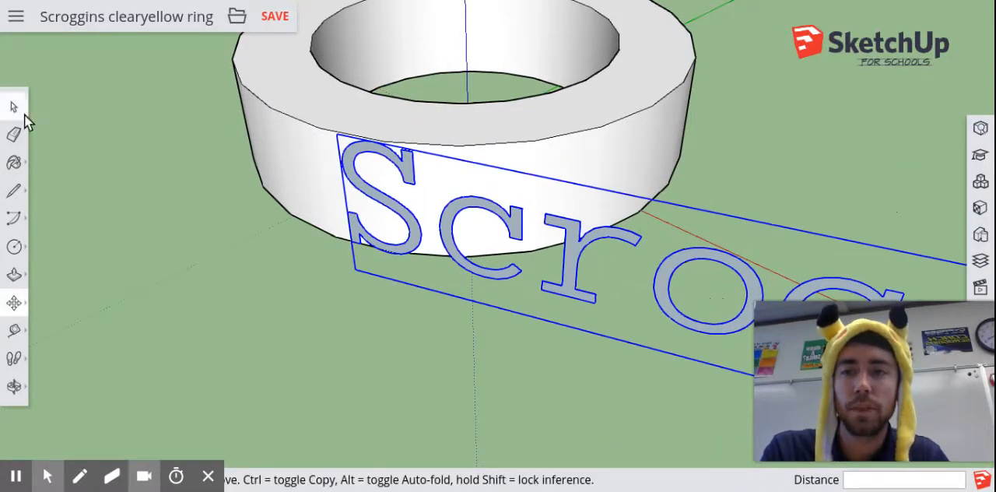
{"action": "right_click", "coordinate": [449, 231]}
{"action": "left_click", "coordinate": [498, 199]}
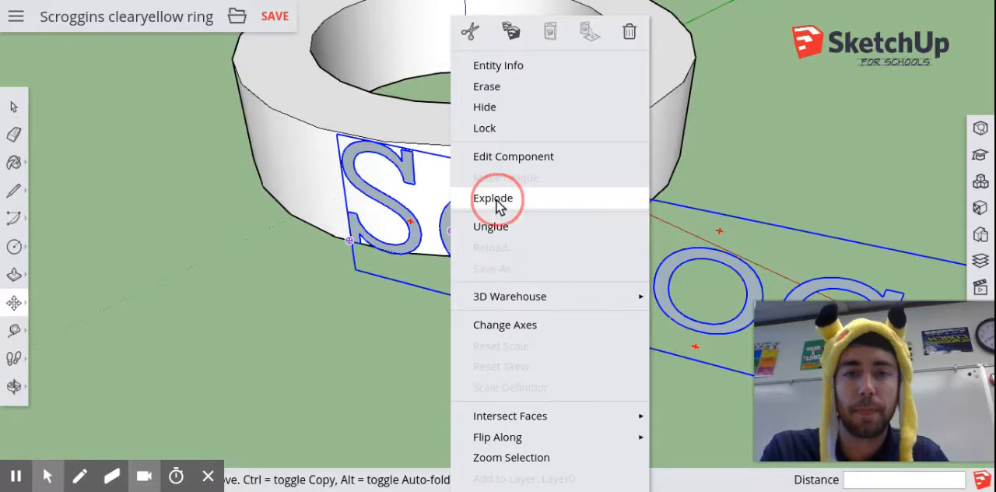
{"action": "left_click", "coordinate": [14, 106]}
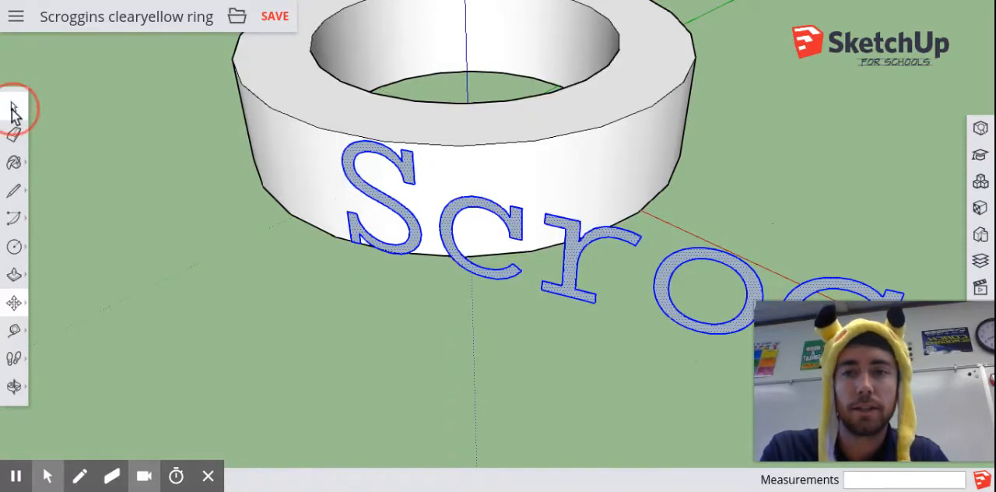
{"action": "left_click", "coordinate": [449, 356]}
{"action": "left_click", "coordinate": [14, 302]}
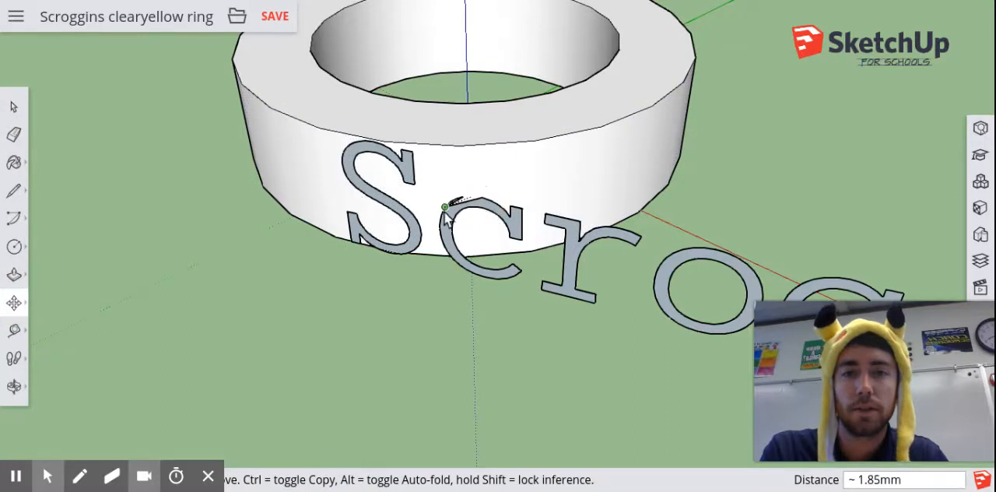
{"action": "key", "text": "Escape"}
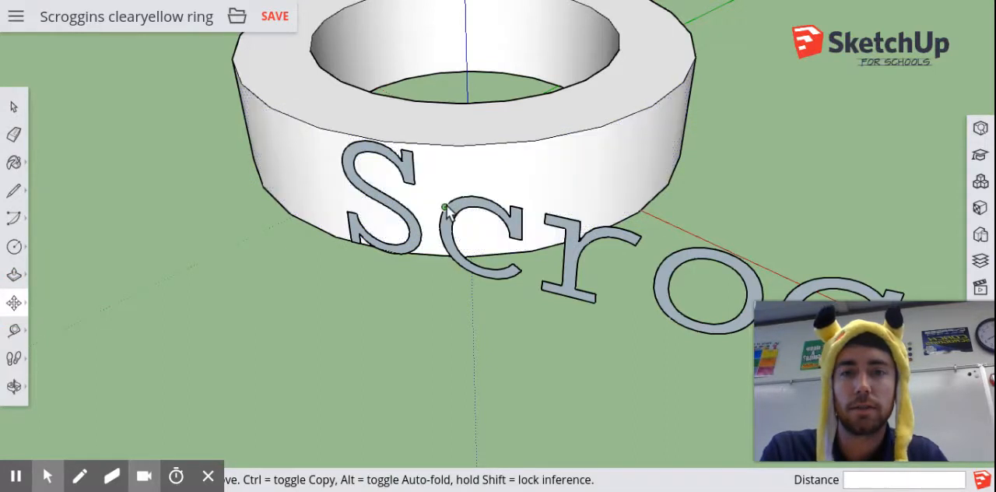
{"action": "left_click", "coordinate": [445, 224]}
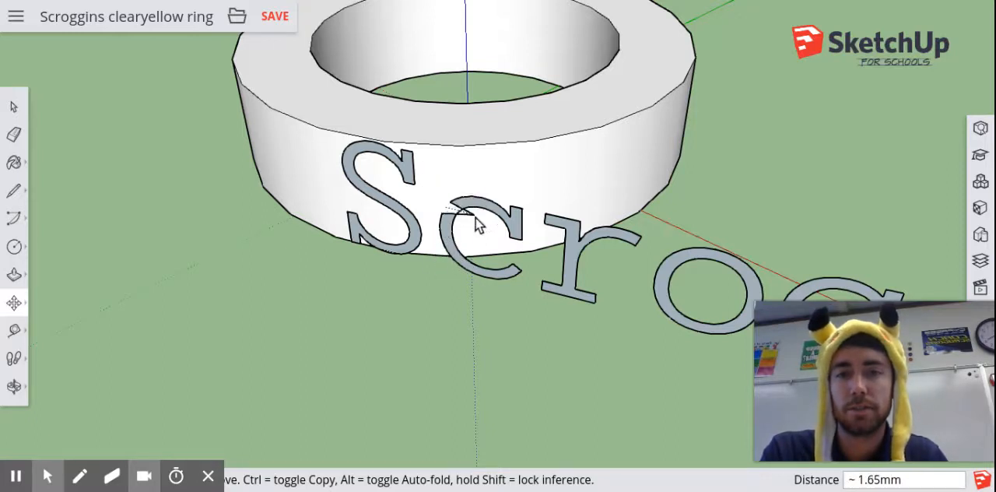
{"action": "left_click", "coordinate": [494, 186]}
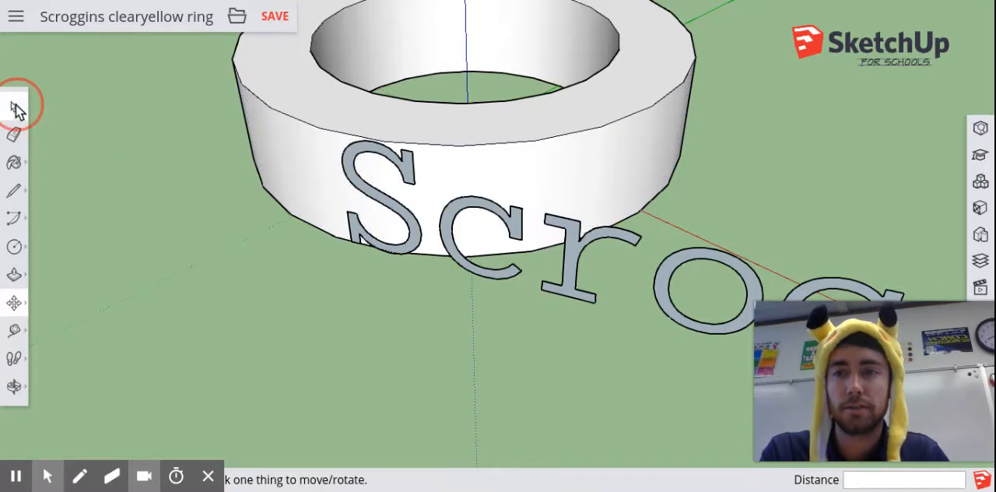
Select the whole letter c with its edges and make it a group
{"action": "left_click", "coordinate": [17, 110]}
{"action": "left_click", "coordinate": [470, 207]}
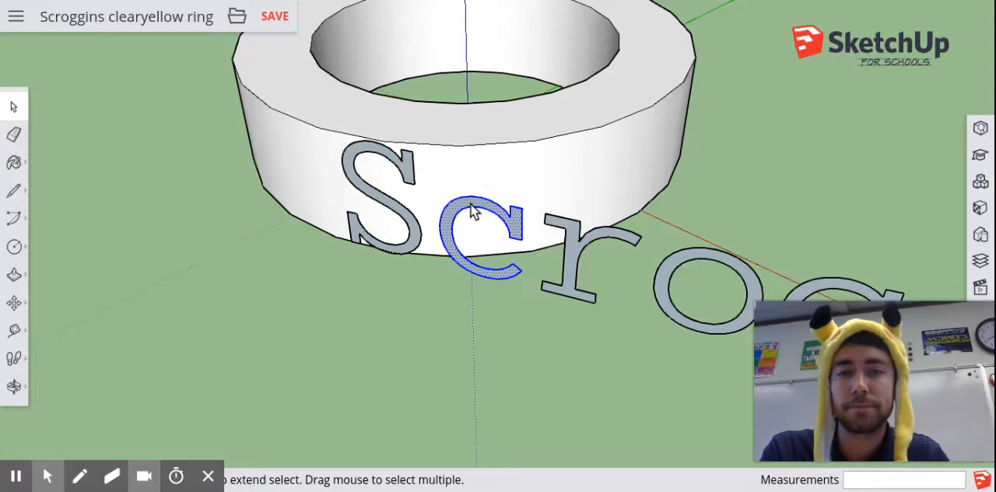
{"action": "right_click", "coordinate": [472, 211]}
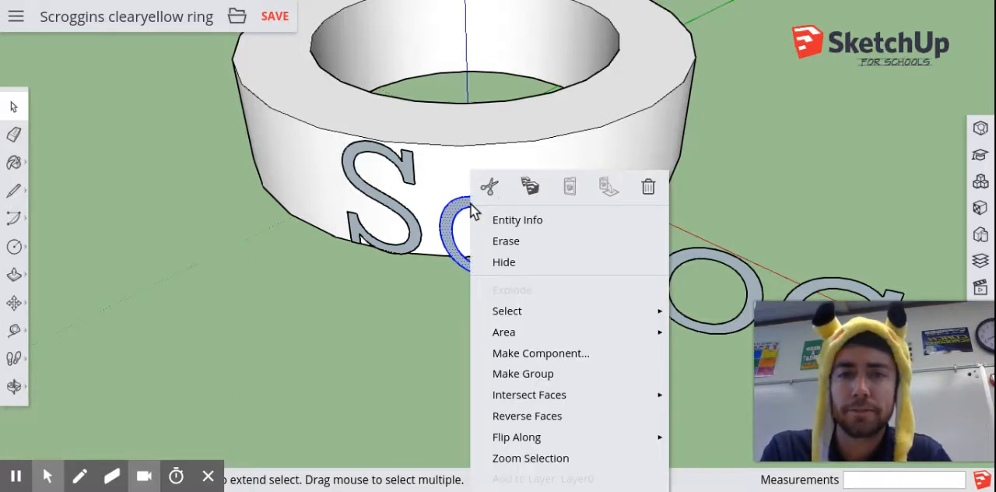
{"action": "left_click", "coordinate": [580, 373]}
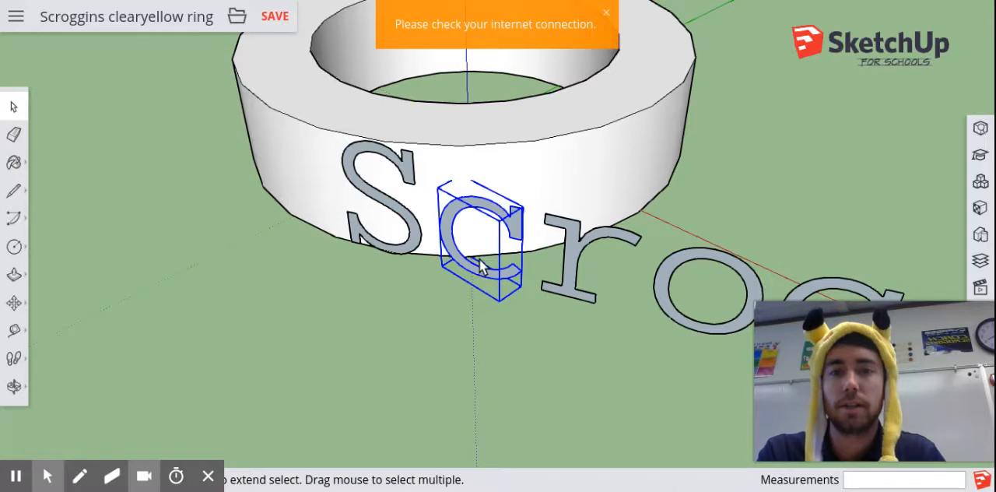
Try shifting the grouped letter c along the ring's outer wall and check its position against the wall from above
{"action": "middle_click_drag", "start_coordinate": [501, 248], "coordinate": [535, 286]}
{"action": "left_click", "coordinate": [14, 302]}
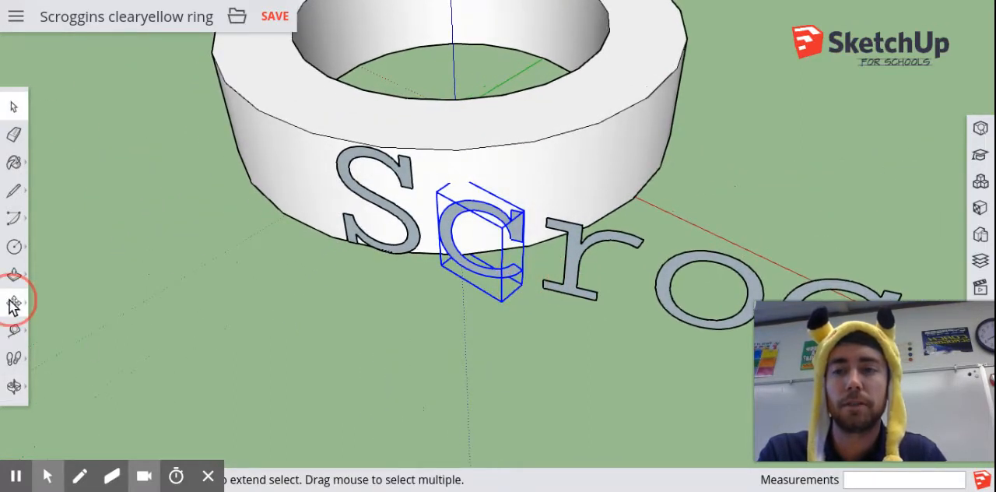
{"action": "left_click", "coordinate": [488, 215]}
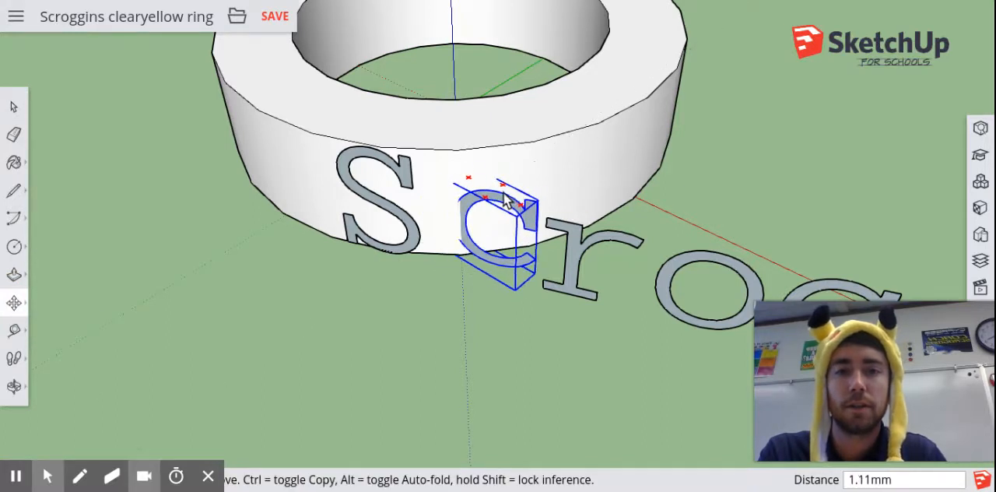
{"action": "left_click", "coordinate": [490, 211]}
{"action": "middle_click_drag", "start_coordinate": [564, 174], "coordinate": [521, 359]}
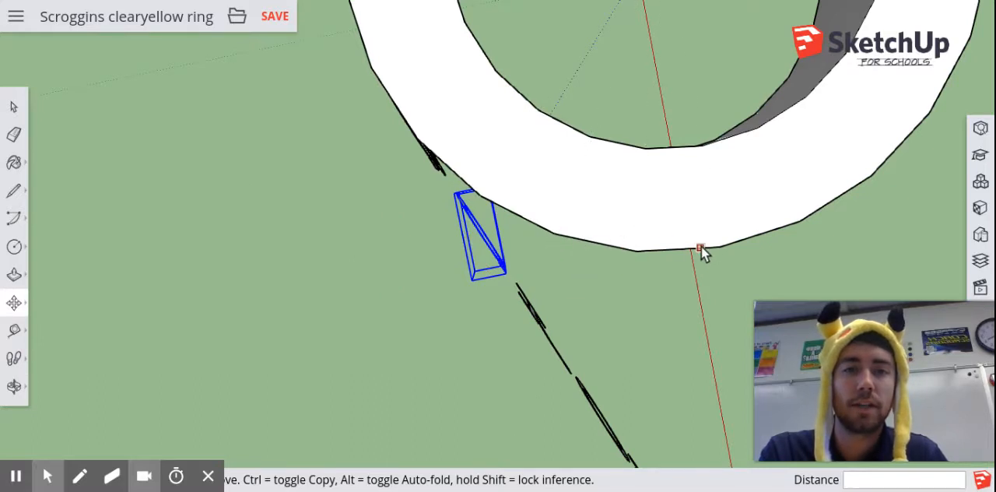
{"action": "middle_click_drag", "start_coordinate": [732, 266], "coordinate": [609, 177]}
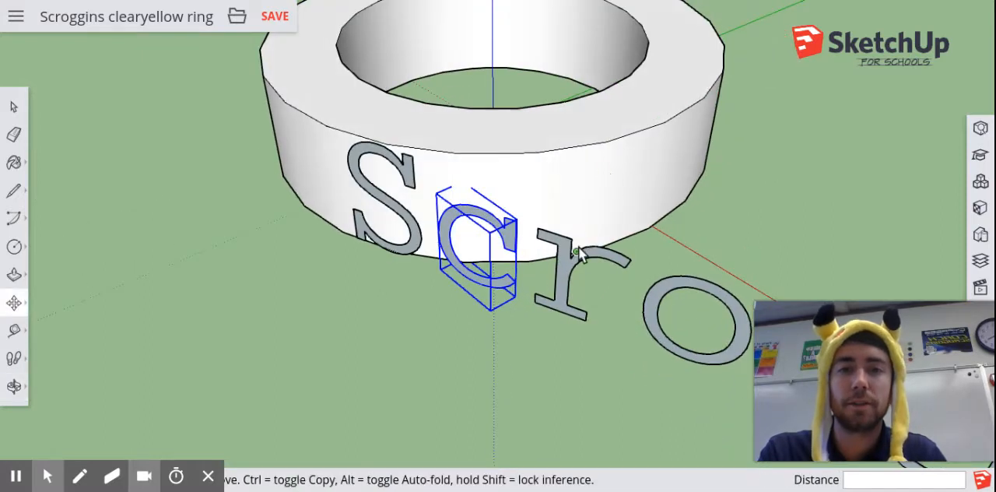